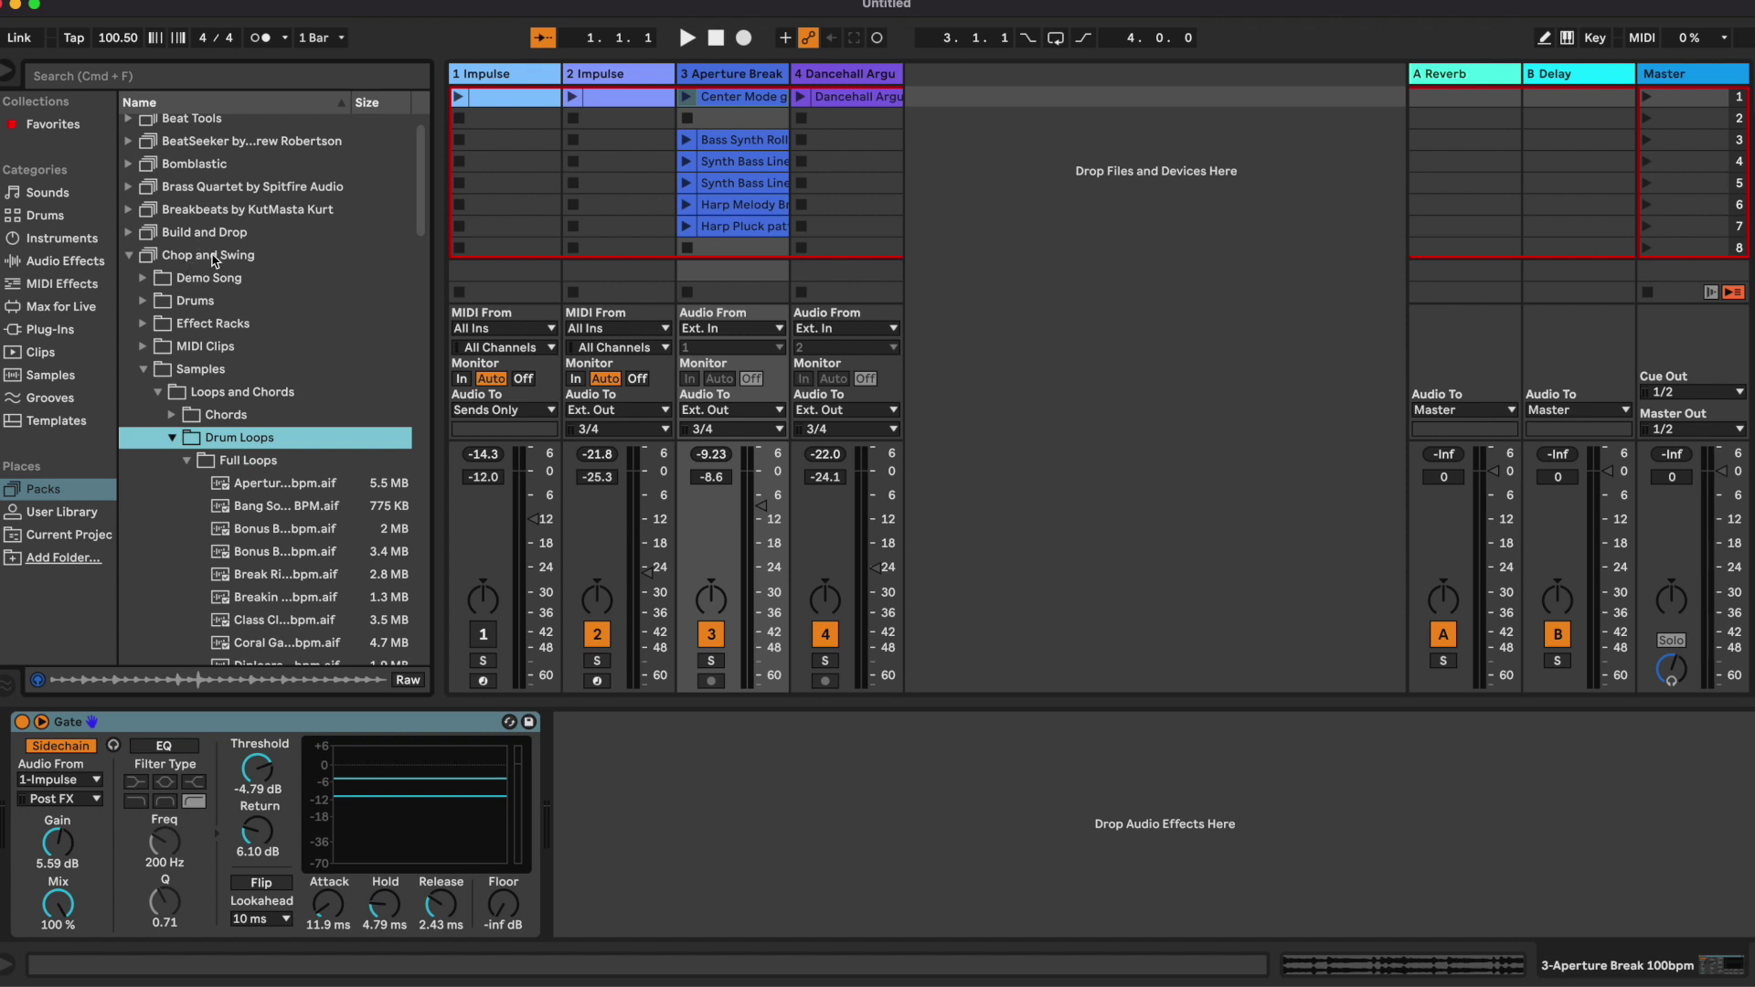
Hide the browser and show the 1 Impulse track's device with its kick sample slot selected
left_click(11, 78)
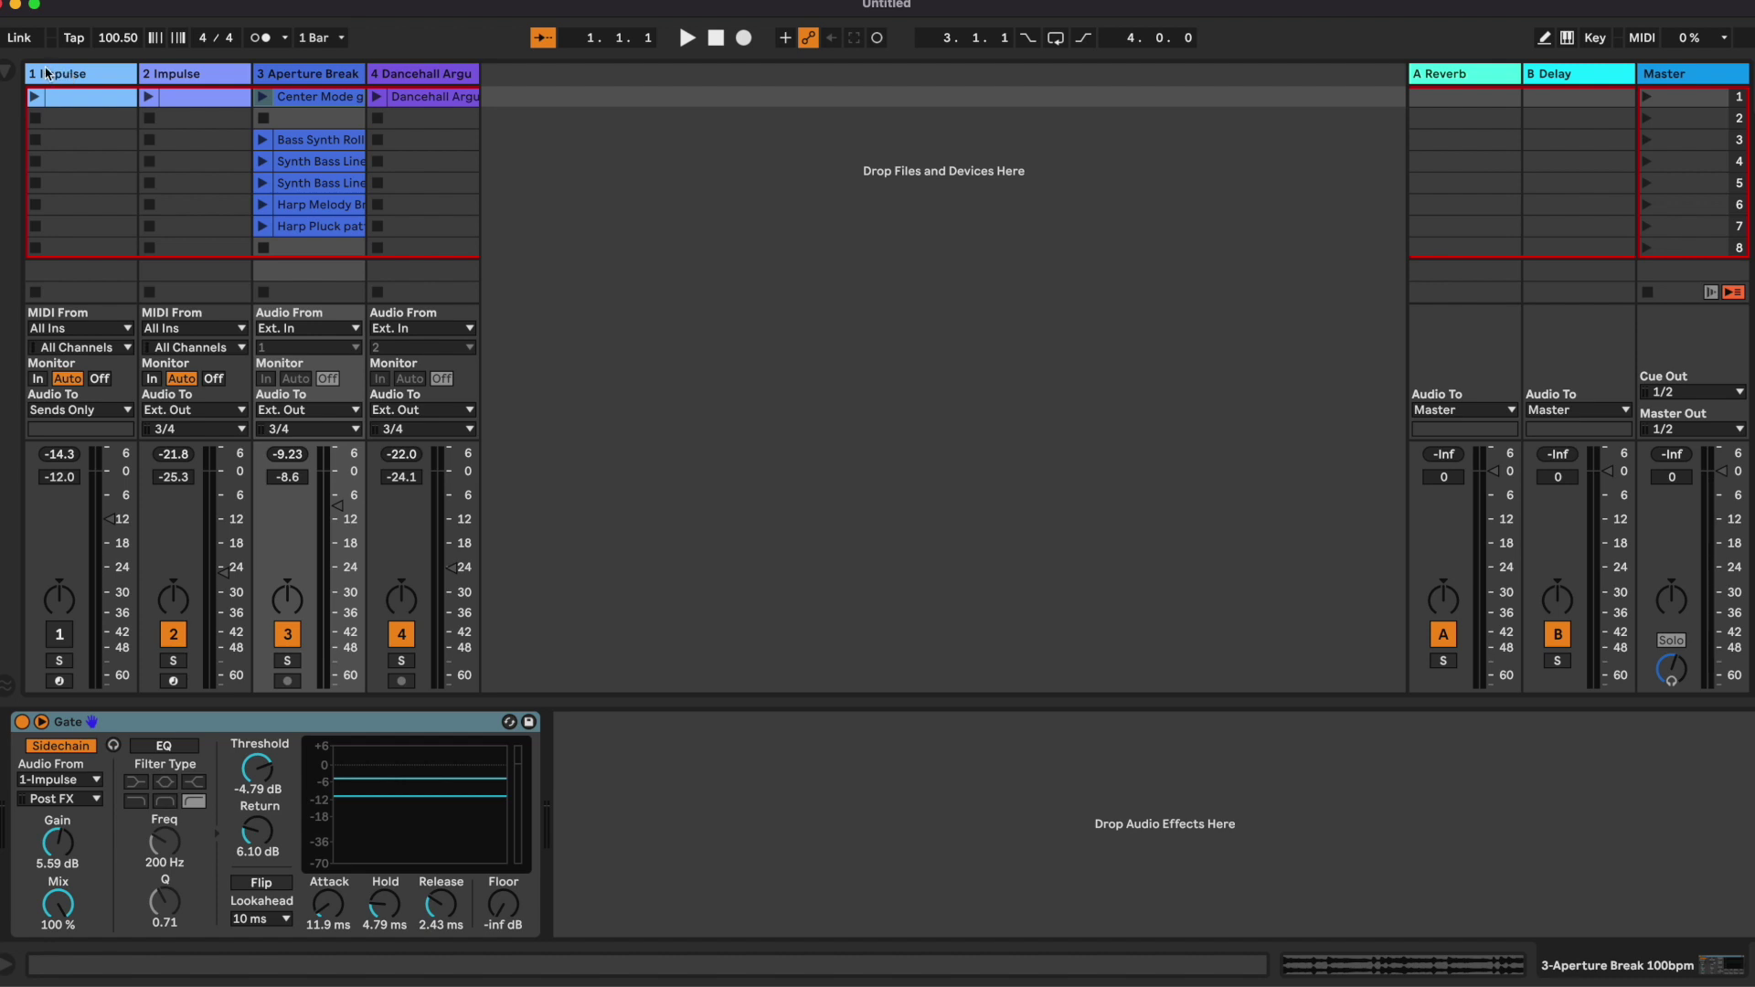
left_click(167, 728)
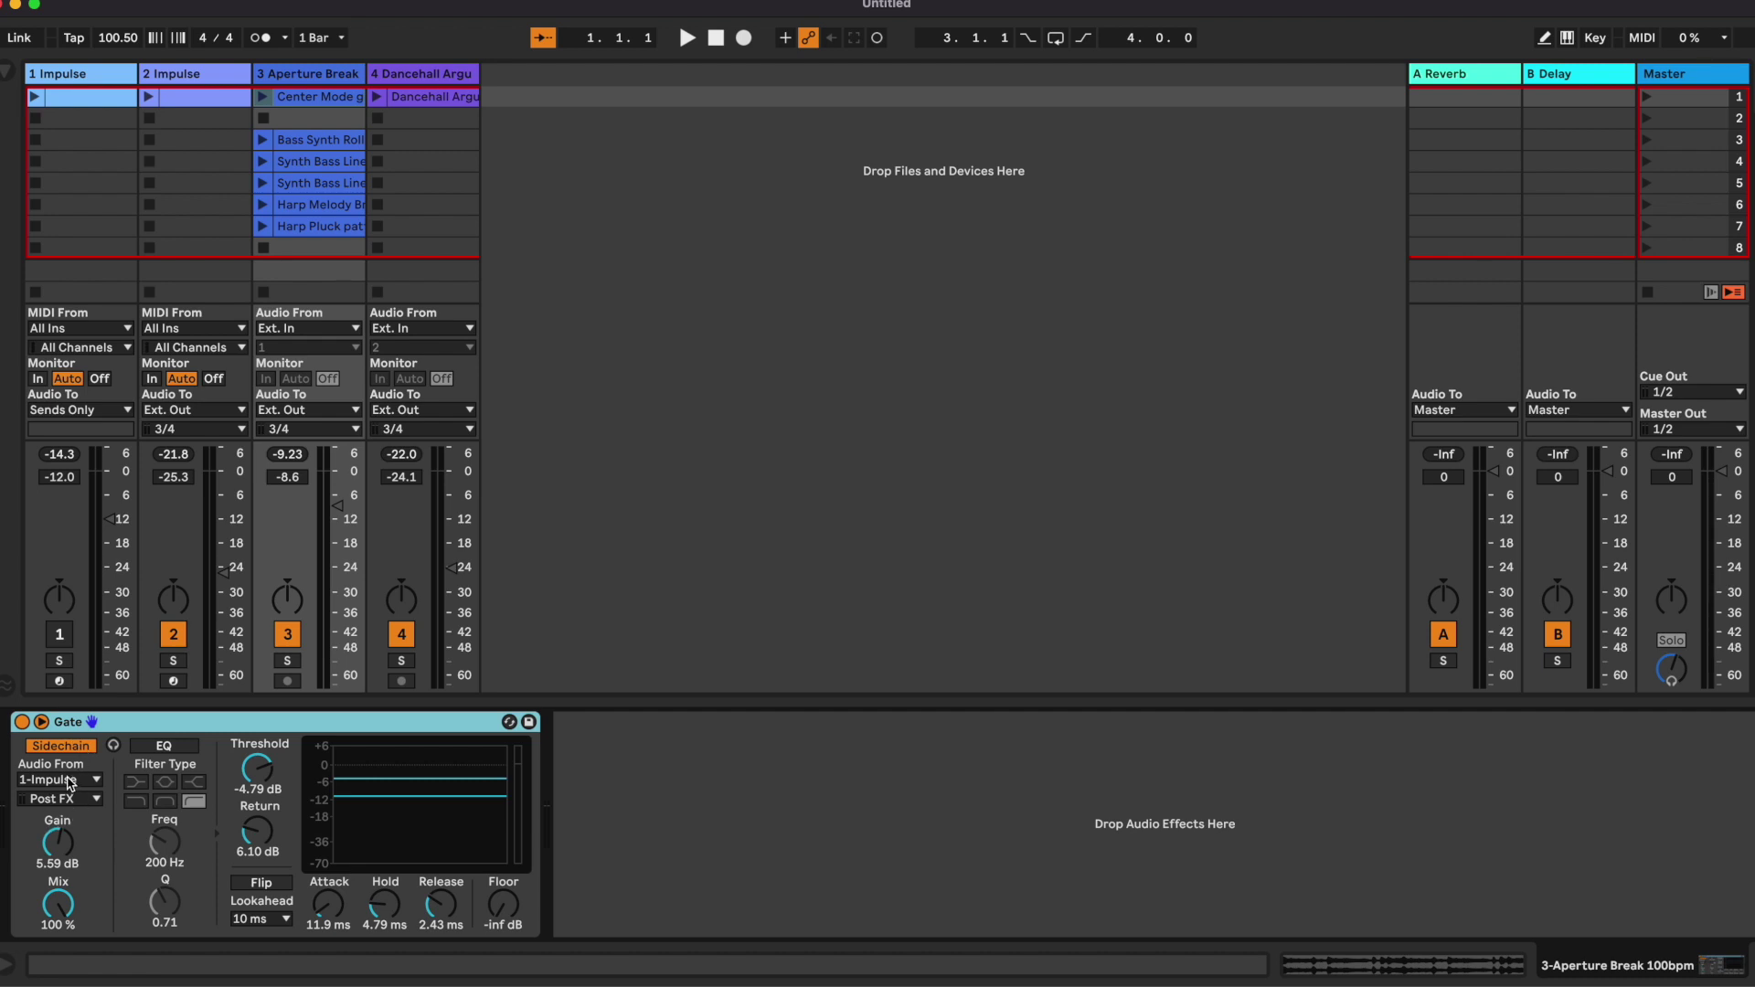
left_click(73, 80)
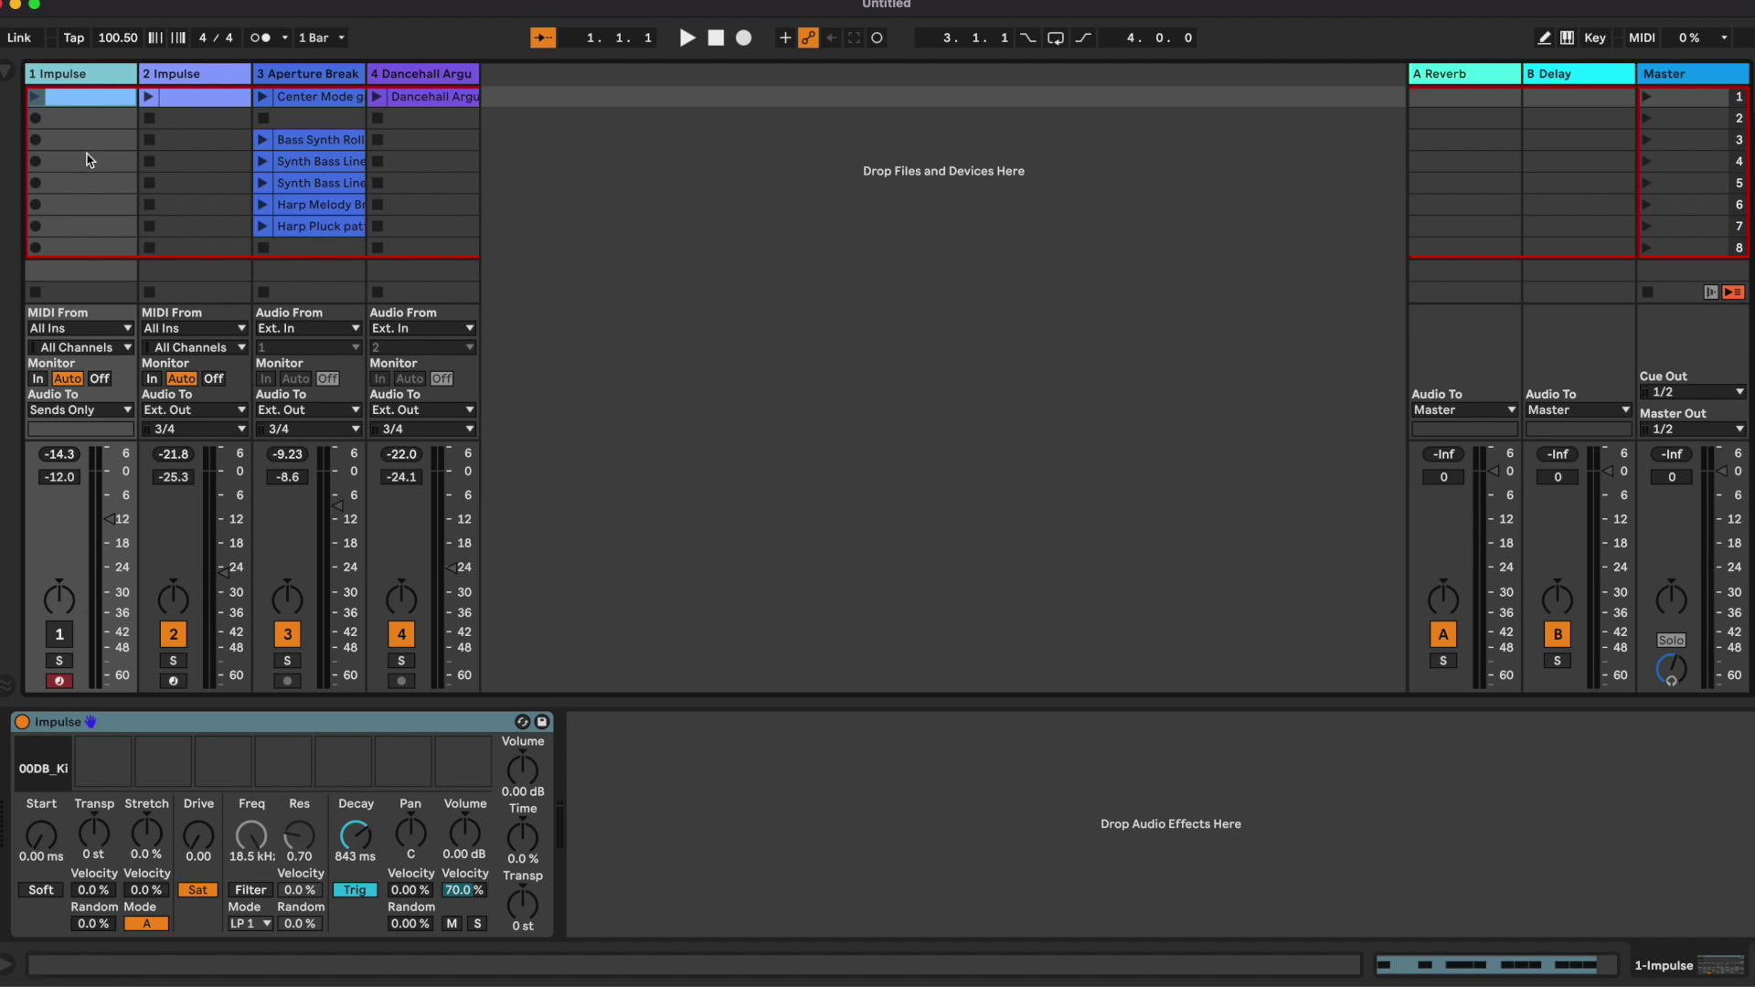
left_click(47, 750)
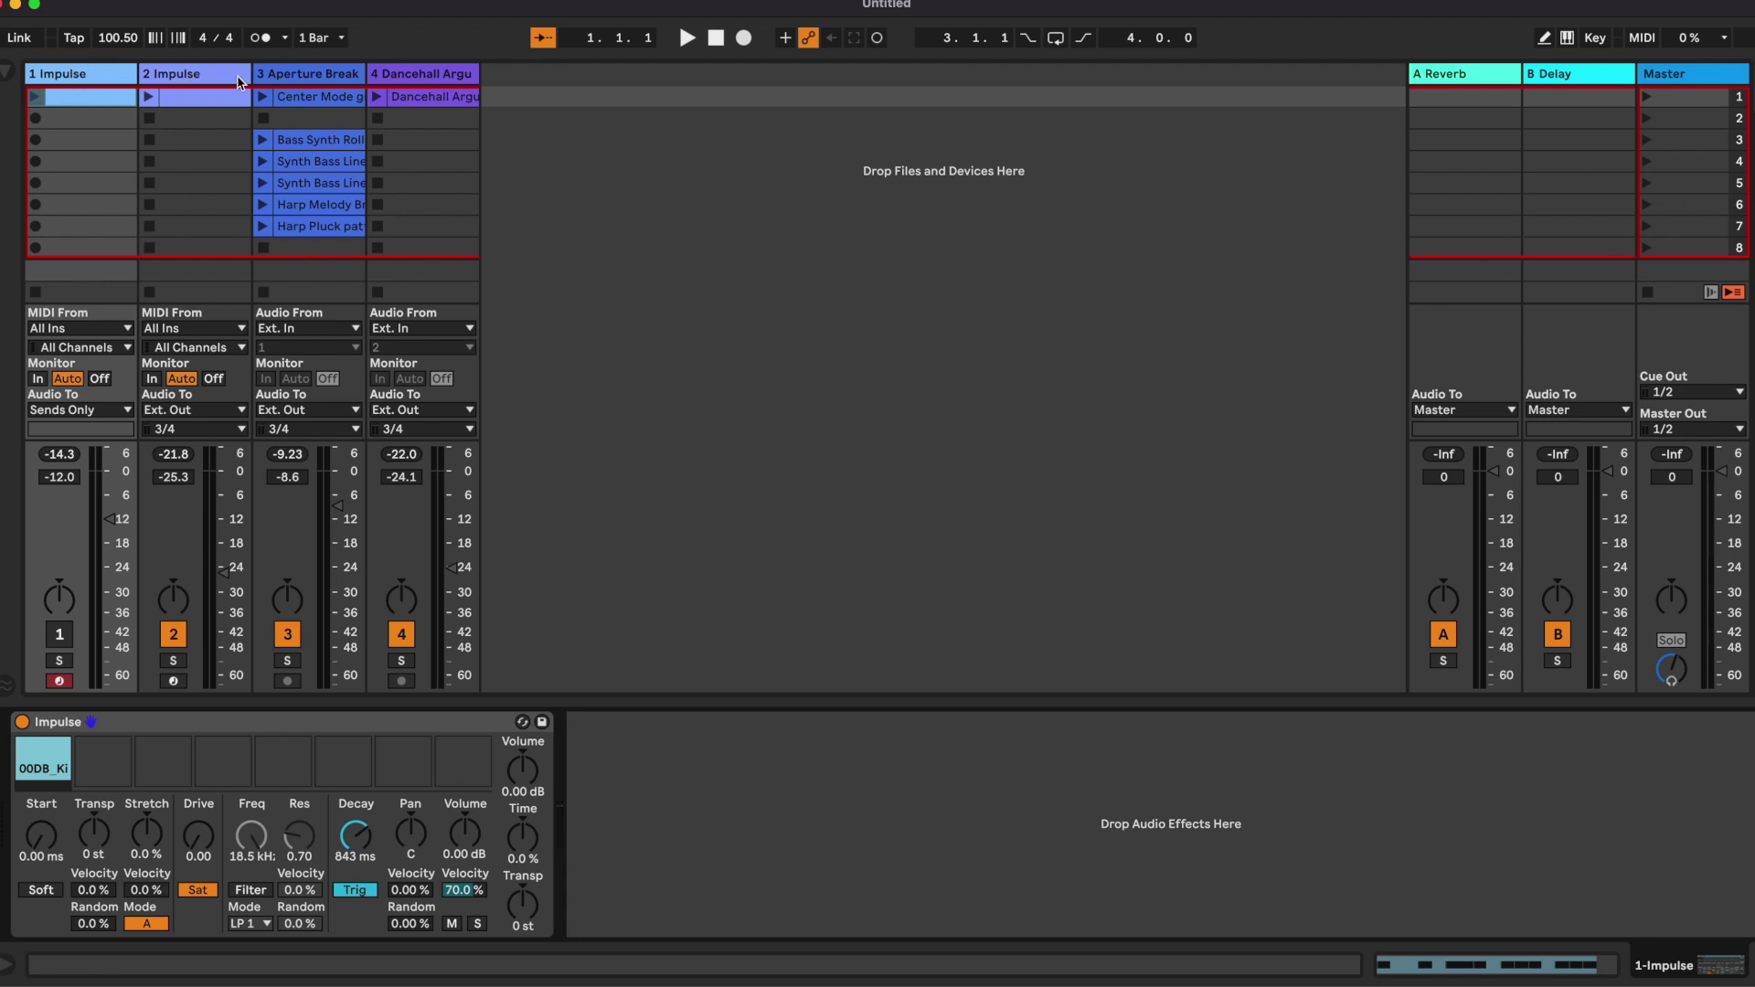
Play the 1 Impulse clip and compare the Aperture Break track's Gate with Sidechain off and on, ending with playback stopped
left_click(35, 97)
left_click(286, 79)
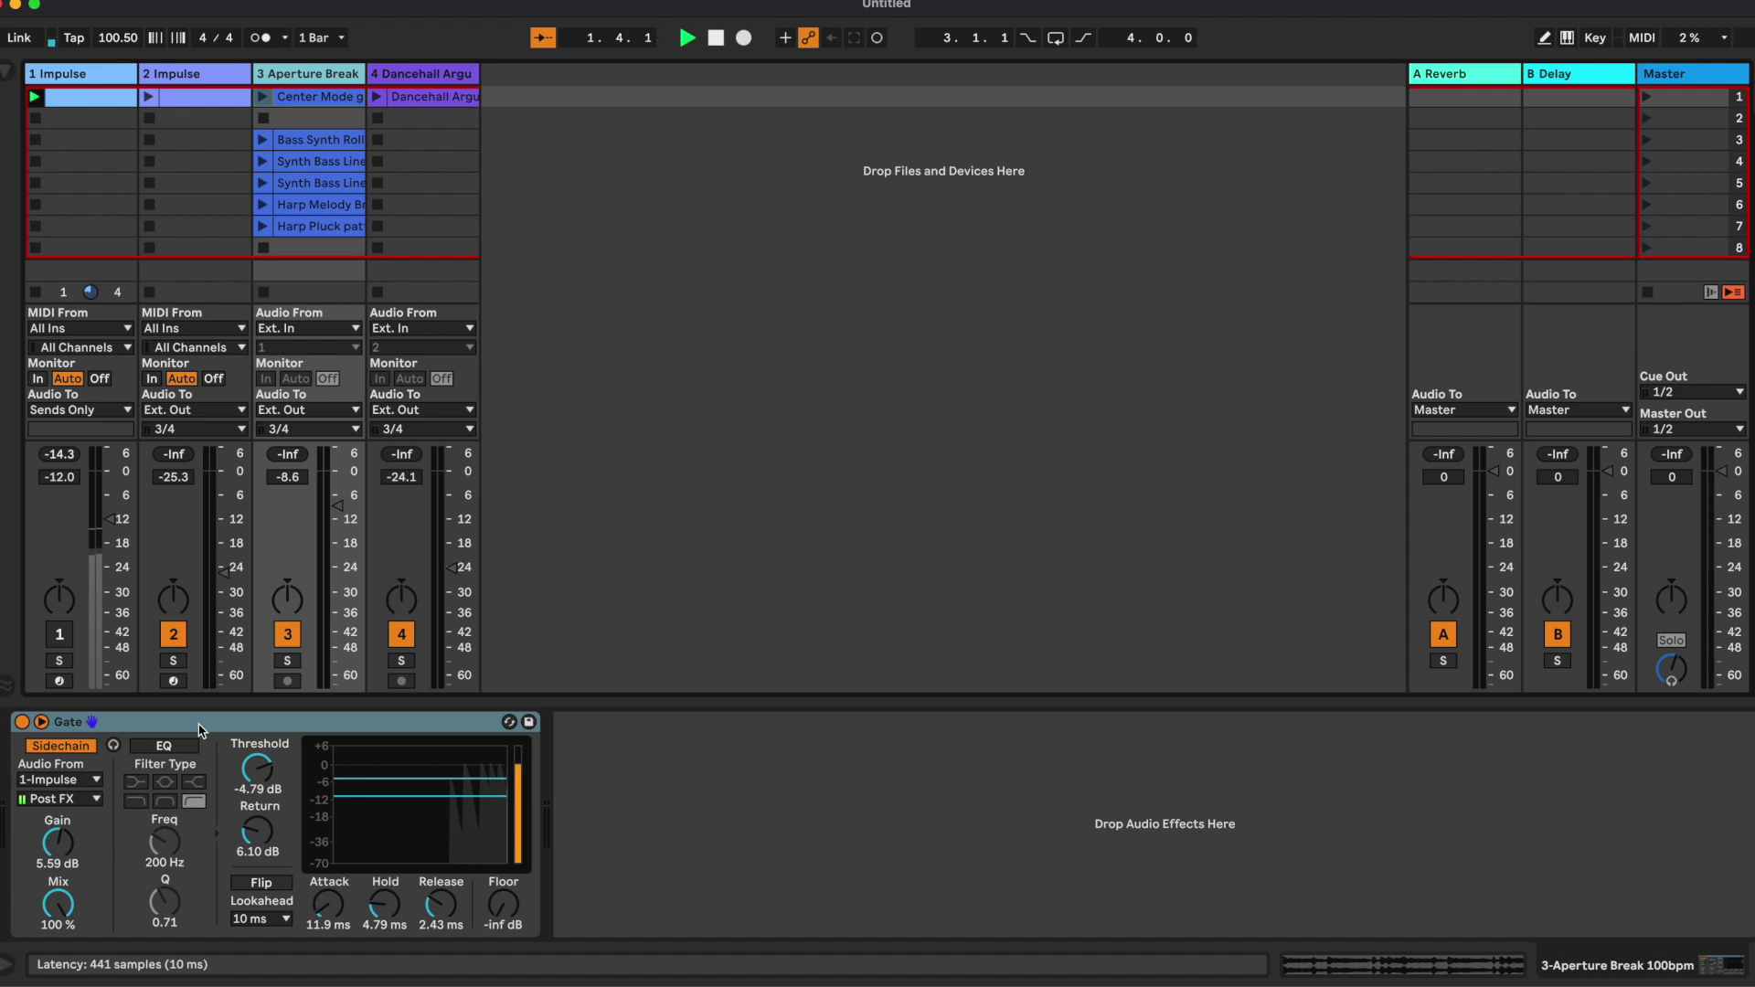
left_click(77, 747)
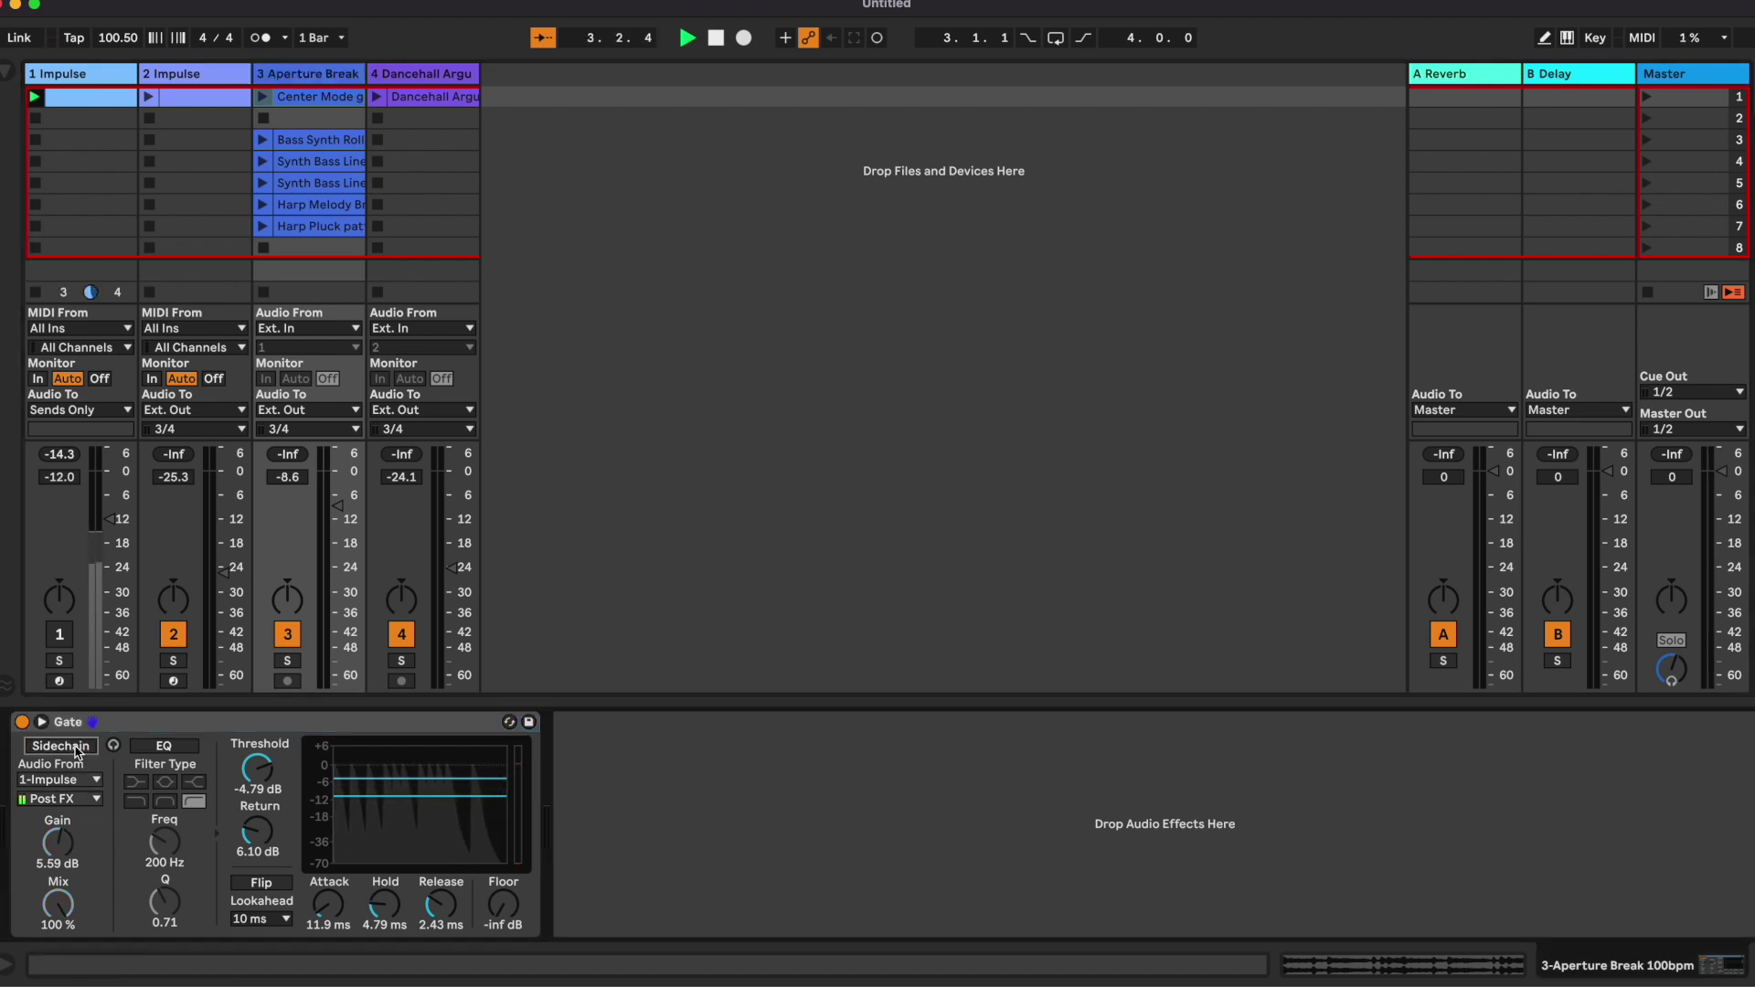
left_click(77, 748)
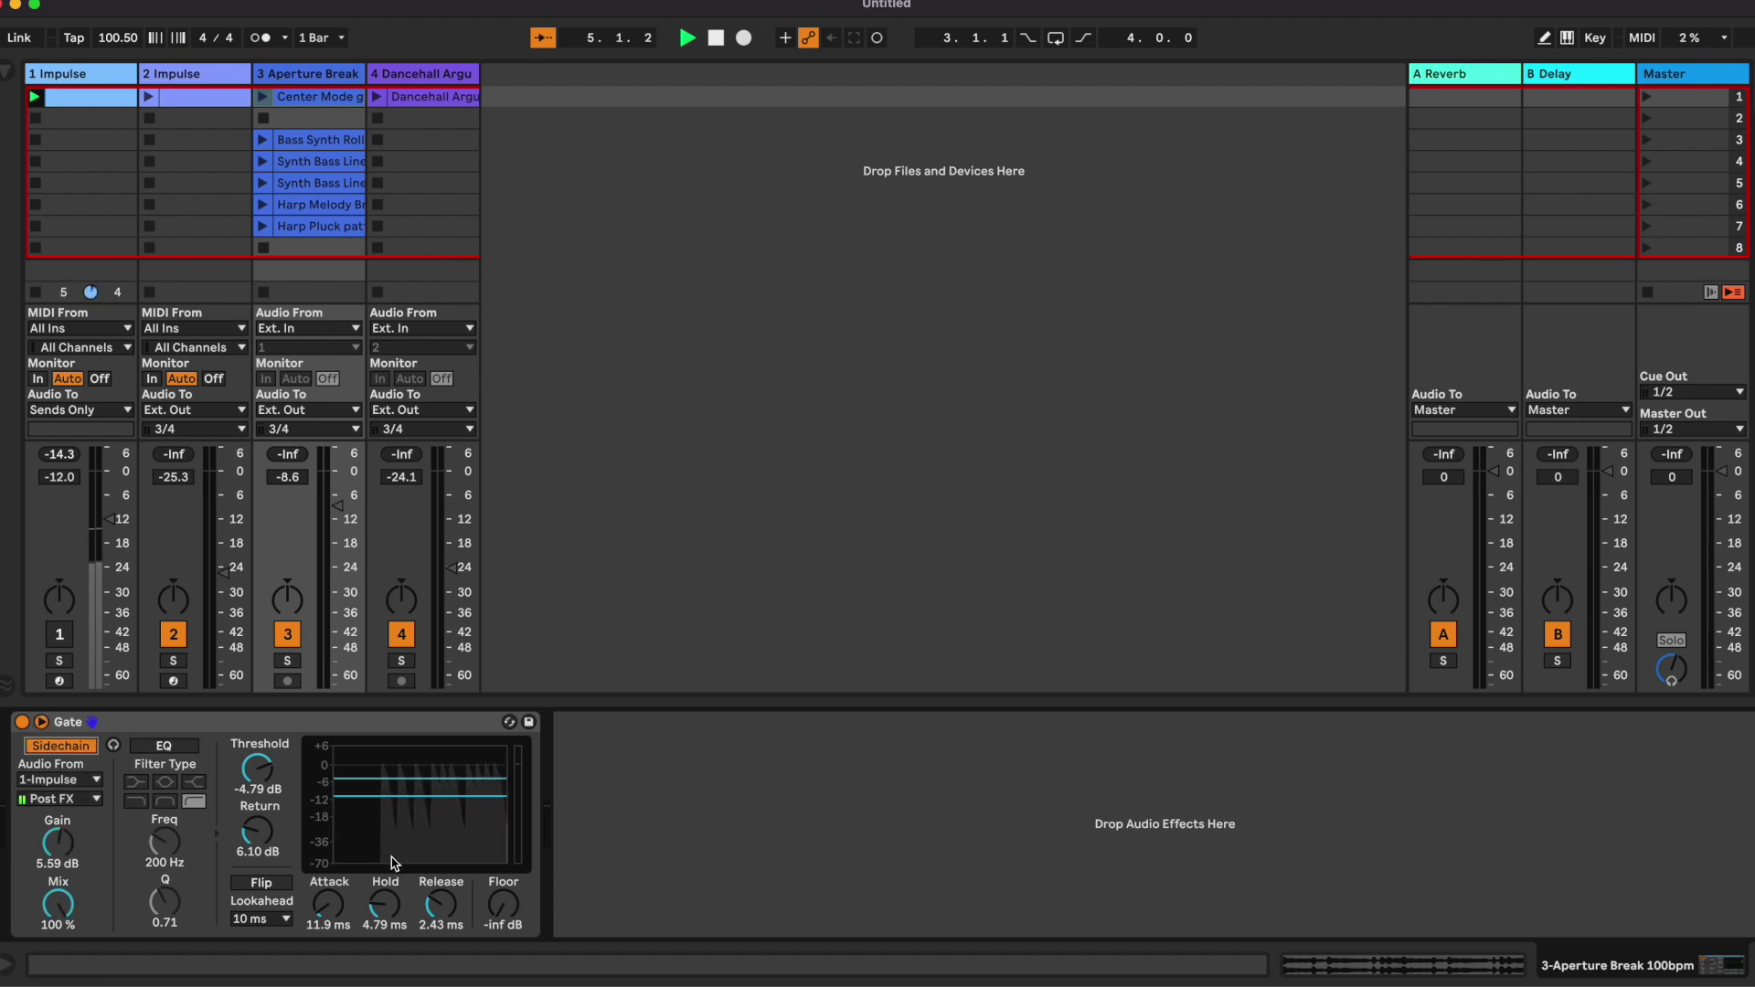
key("space")
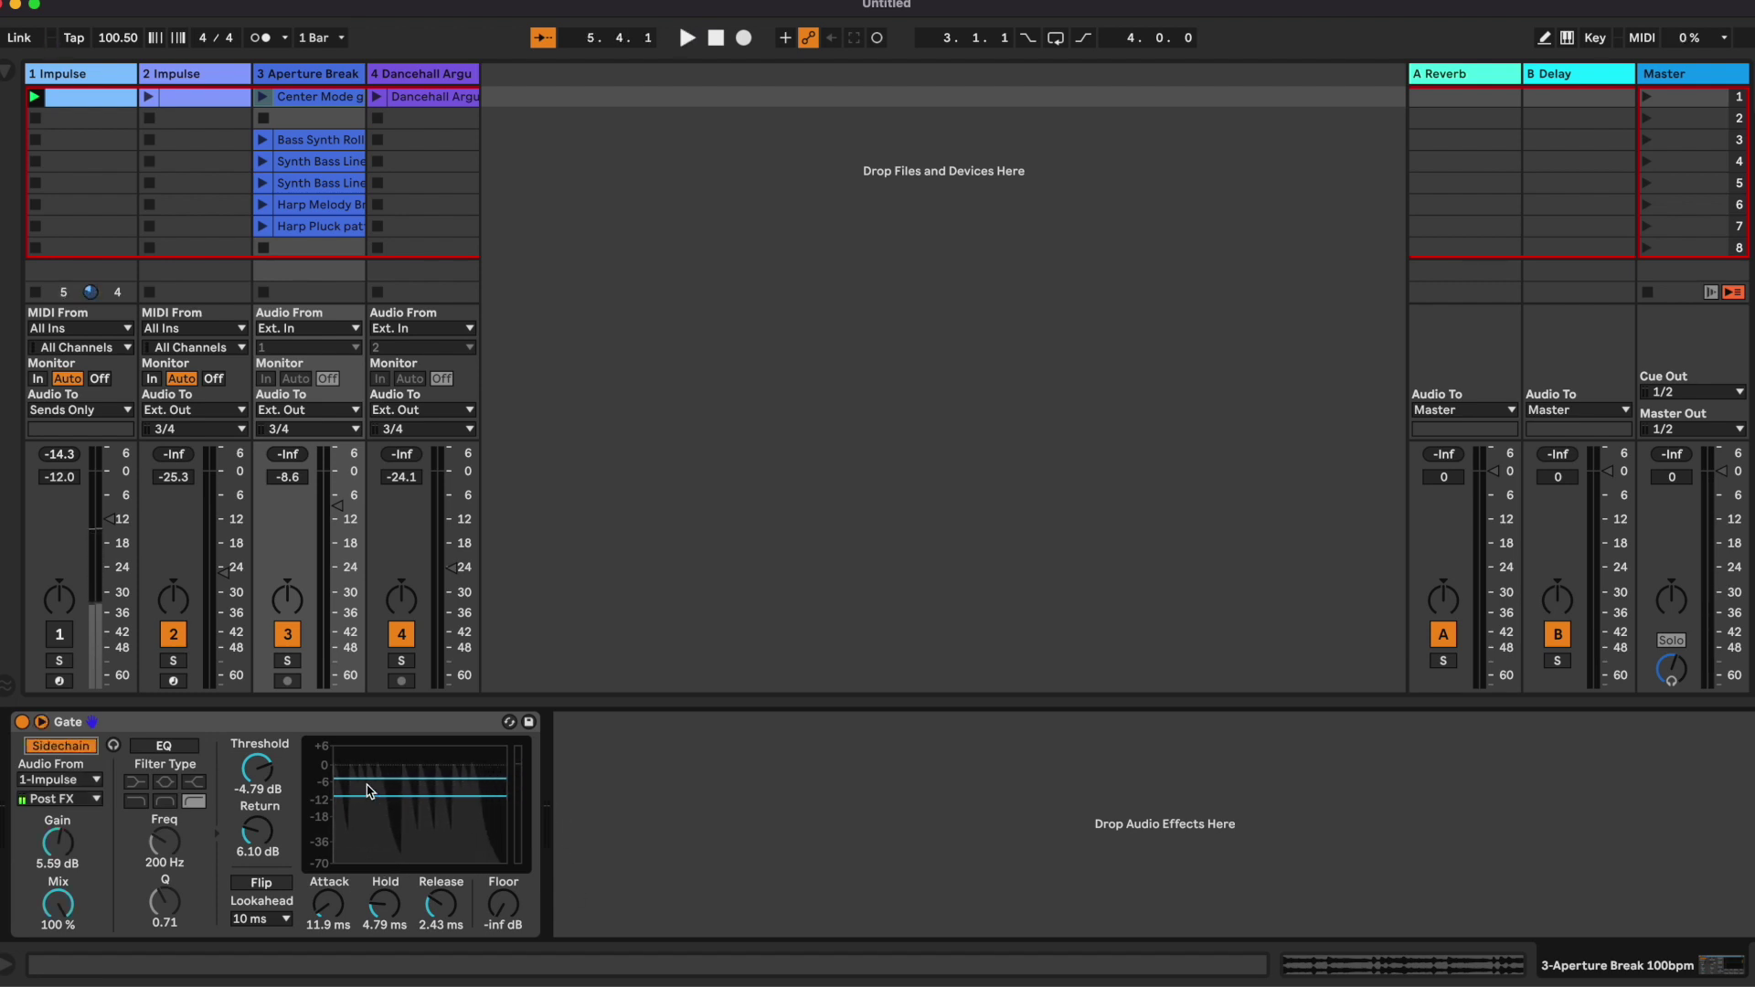
Launch the Center Mode clip on the Aperture Break track and examine the MIDI notes of the 1 Impulse clip
left_click(264, 98)
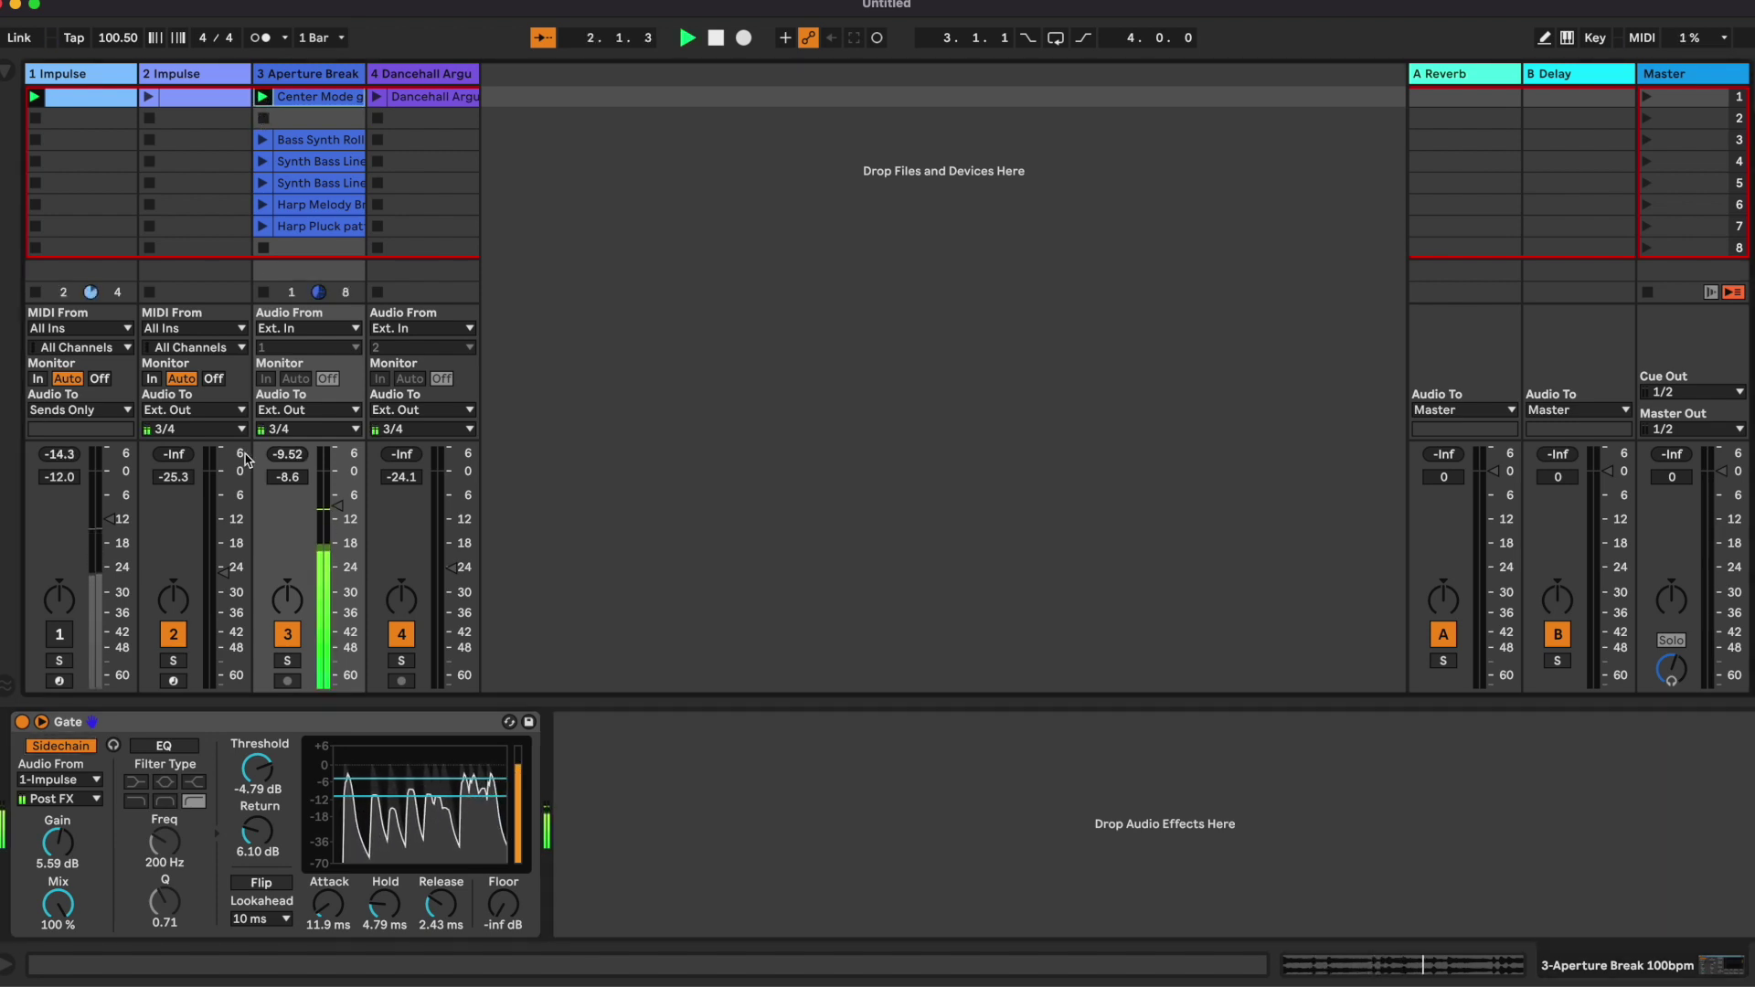
double_click(87, 97)
left_click(529, 690)
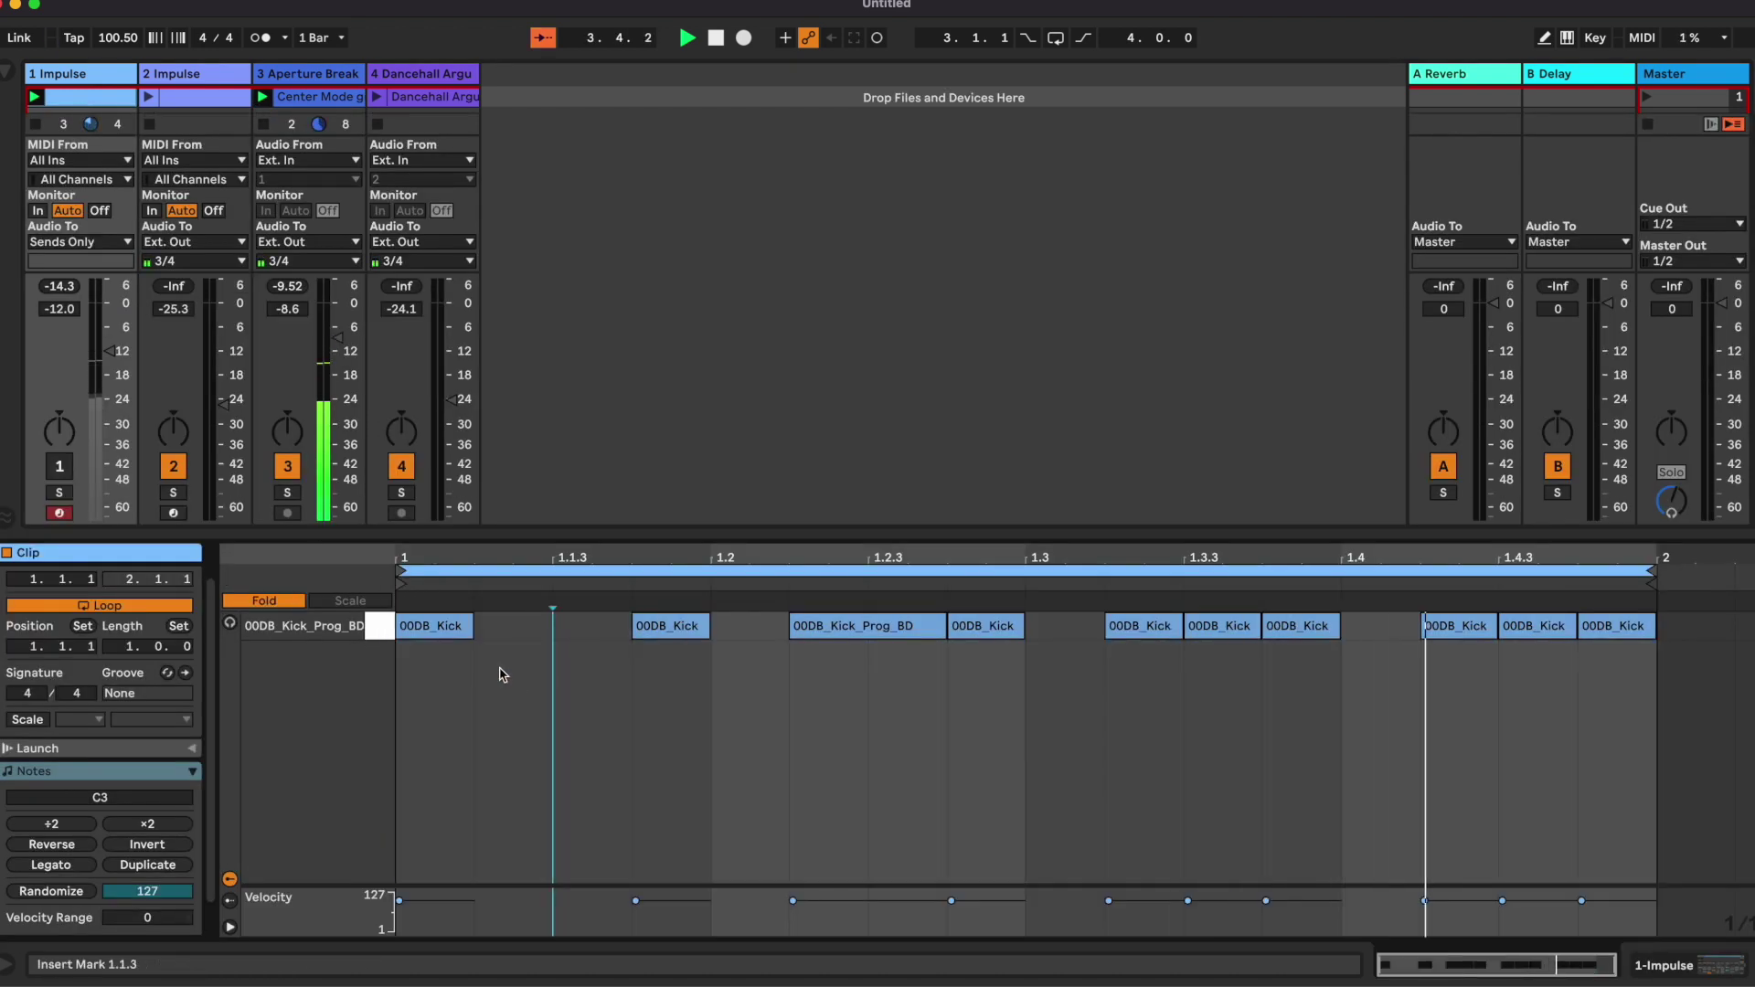
double_click(293, 75)
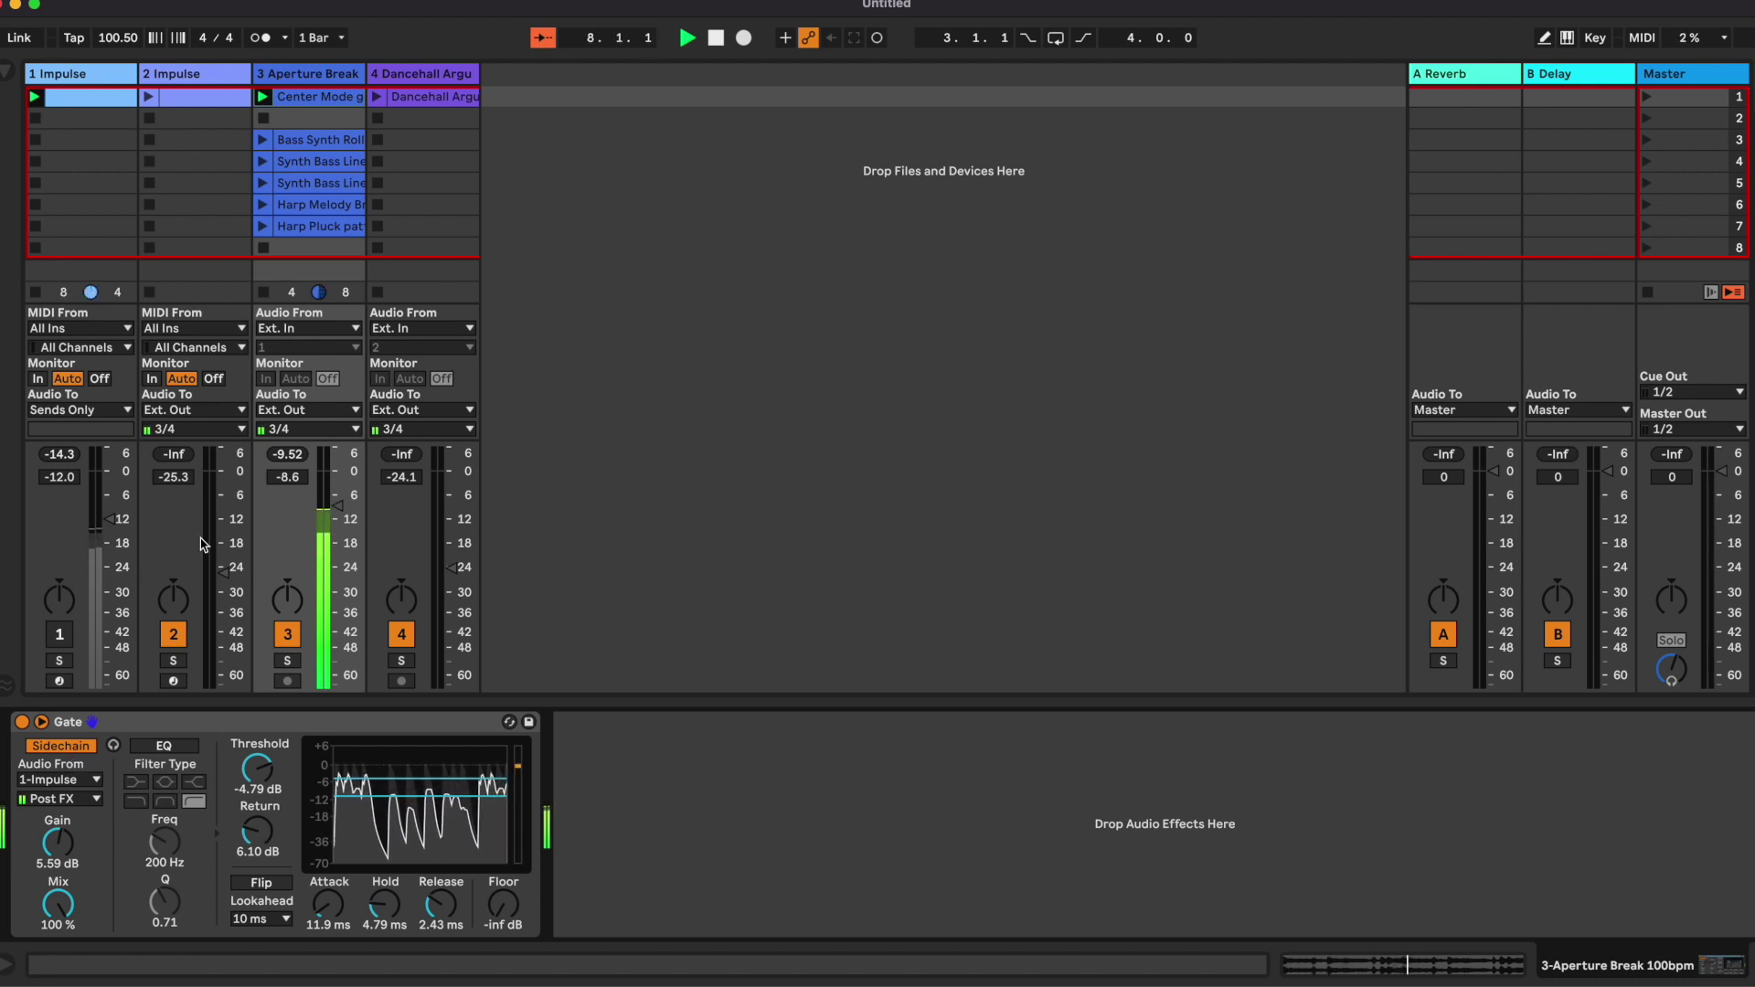
Check the 1 Impulse track's kick device and compare the Aperture Break loop with its Gate bypassed and active
double_click(71, 98)
left_click(76, 81)
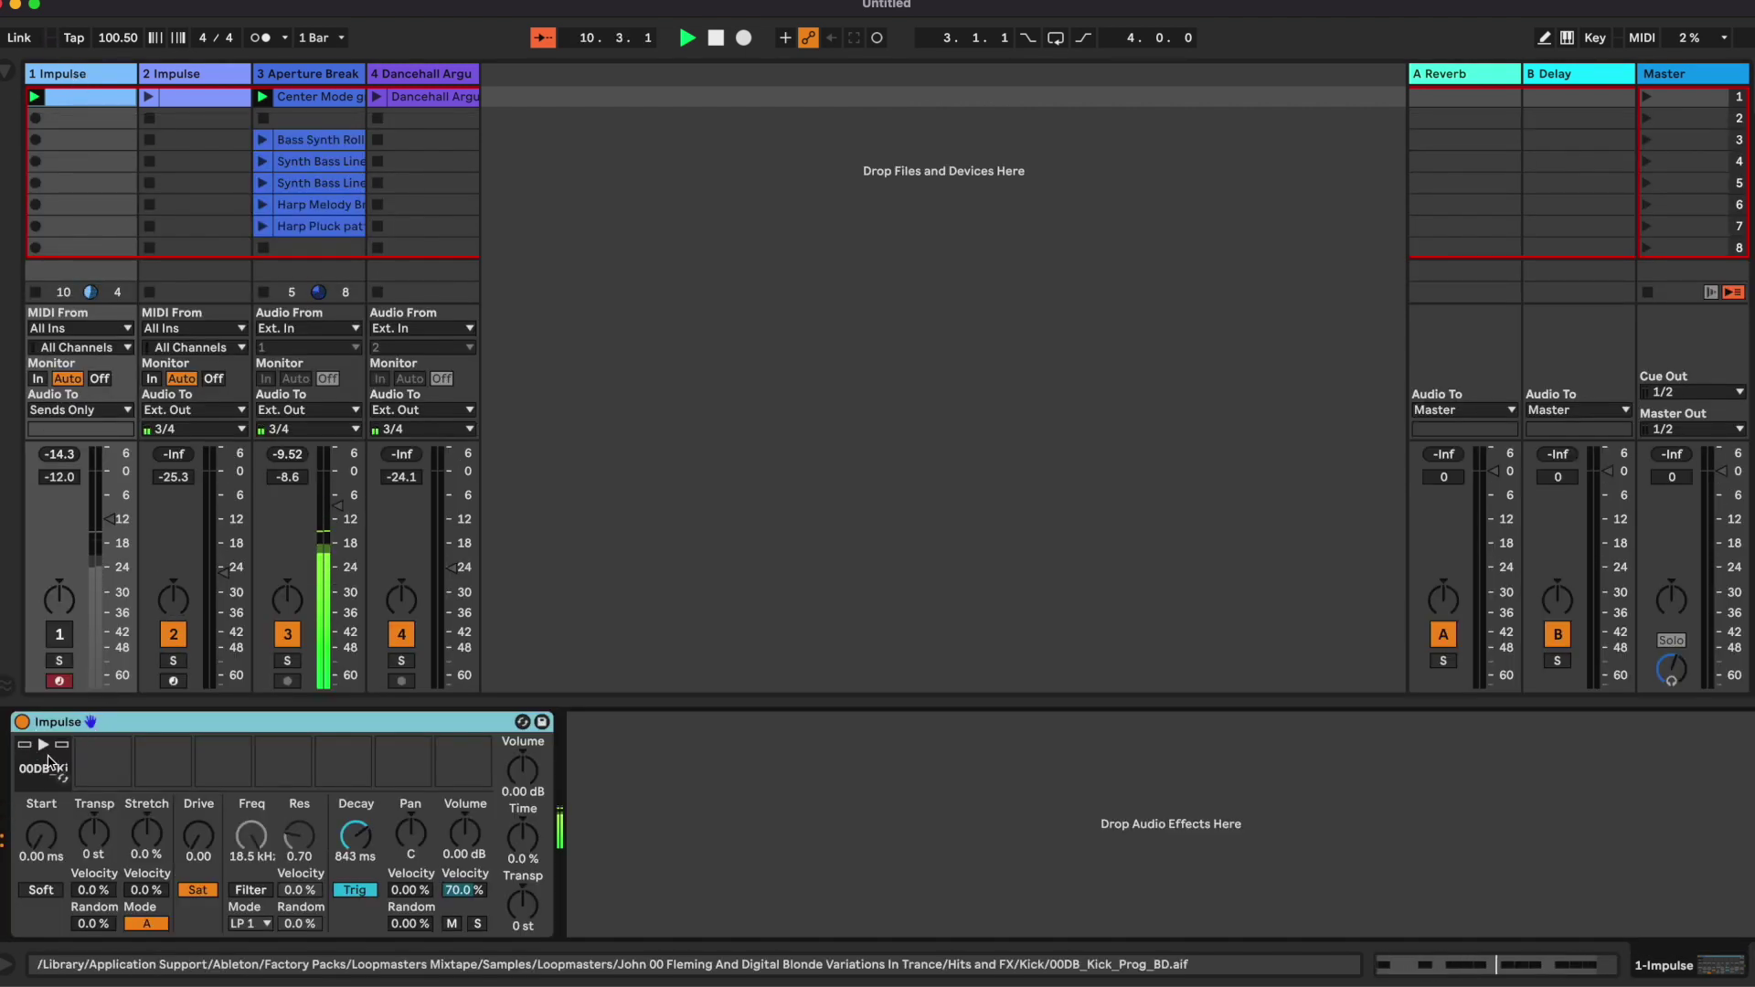
left_click(316, 82)
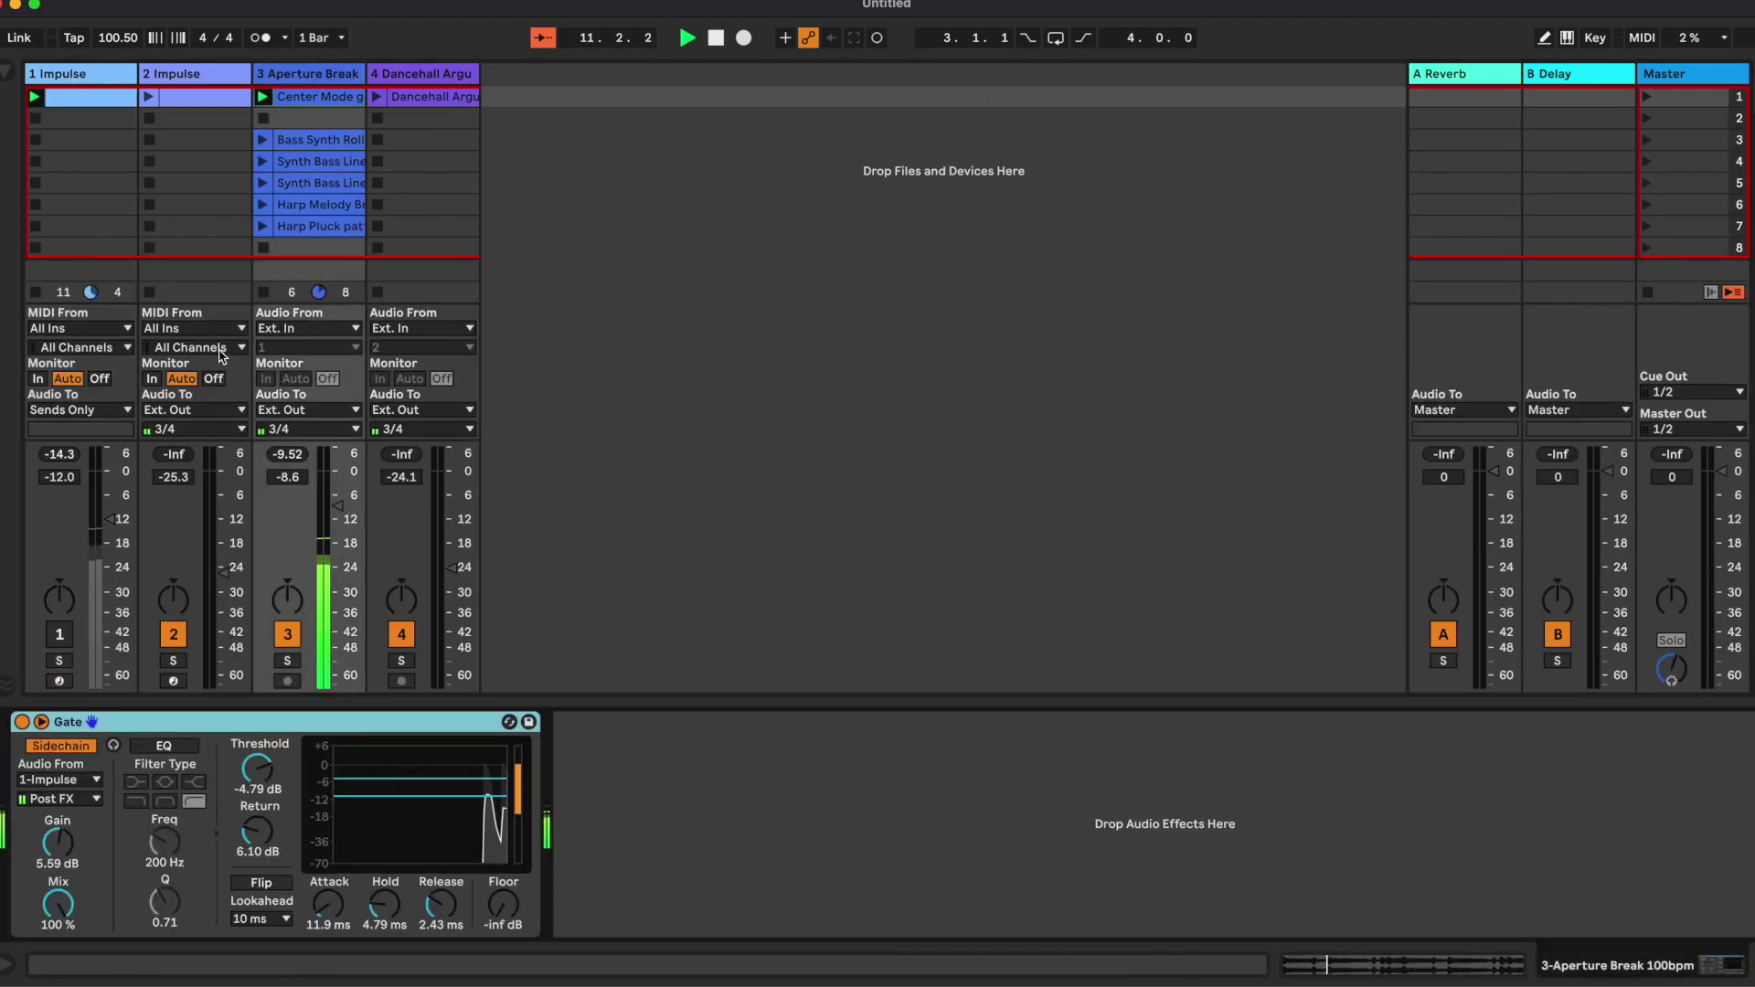
left_click(21, 723)
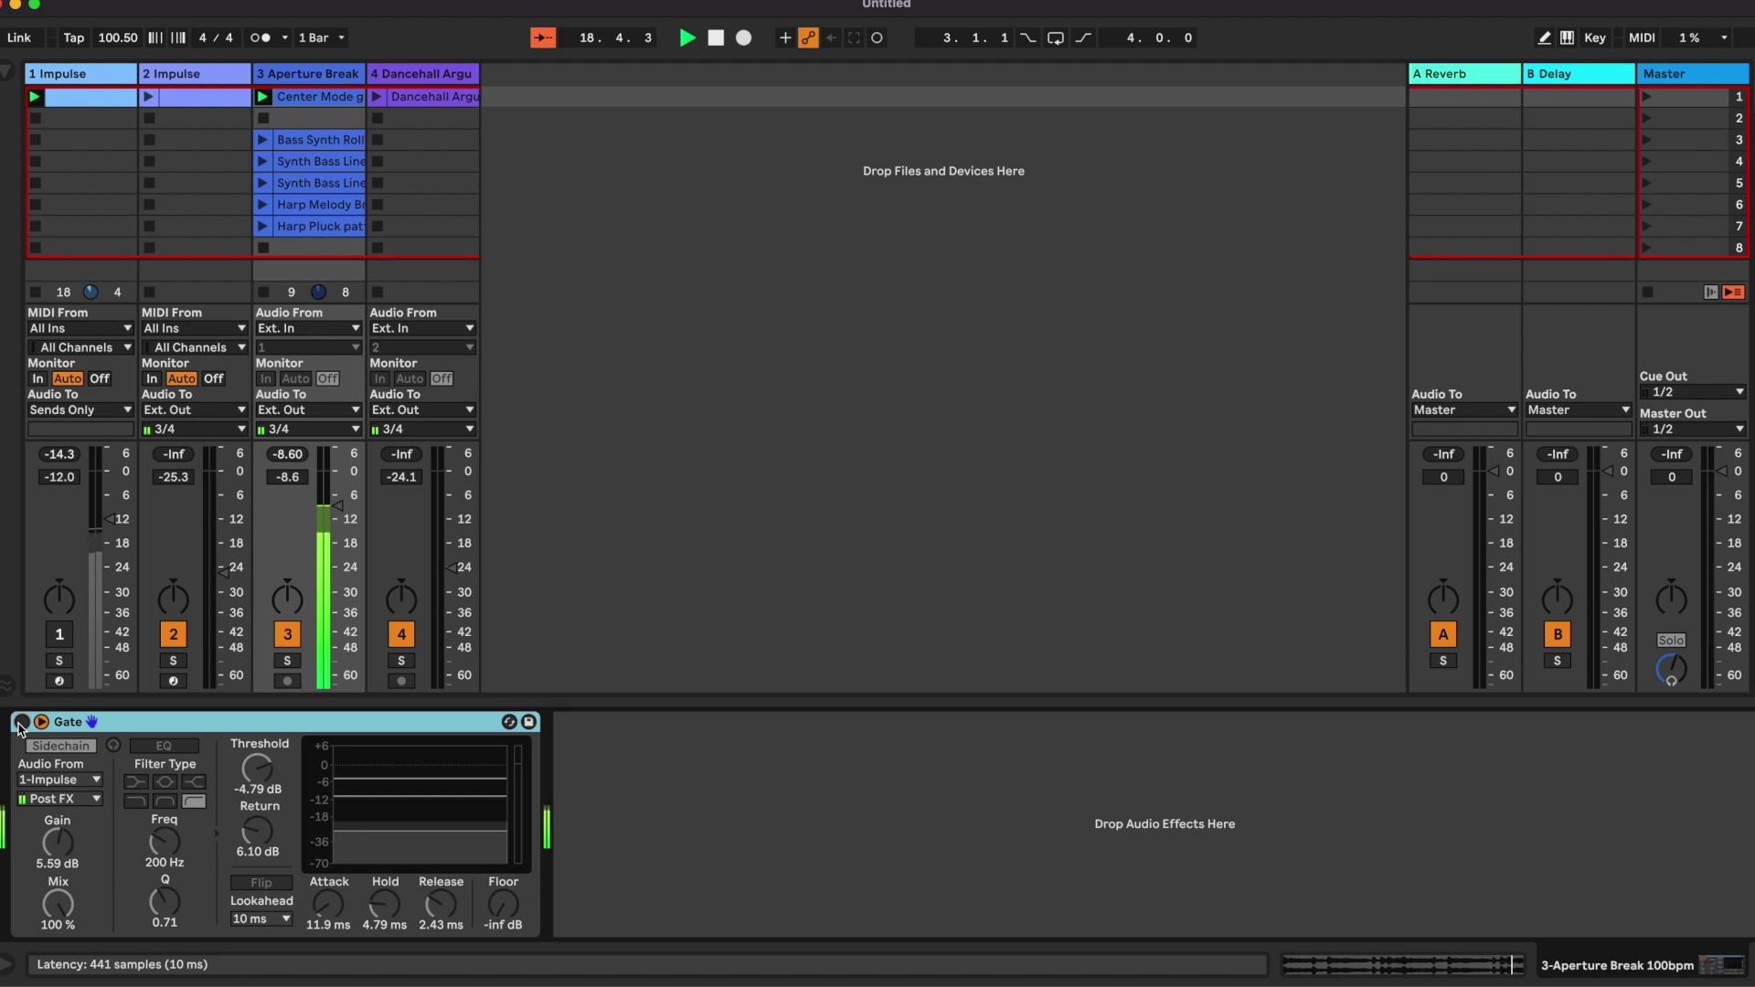
left_click(20, 722)
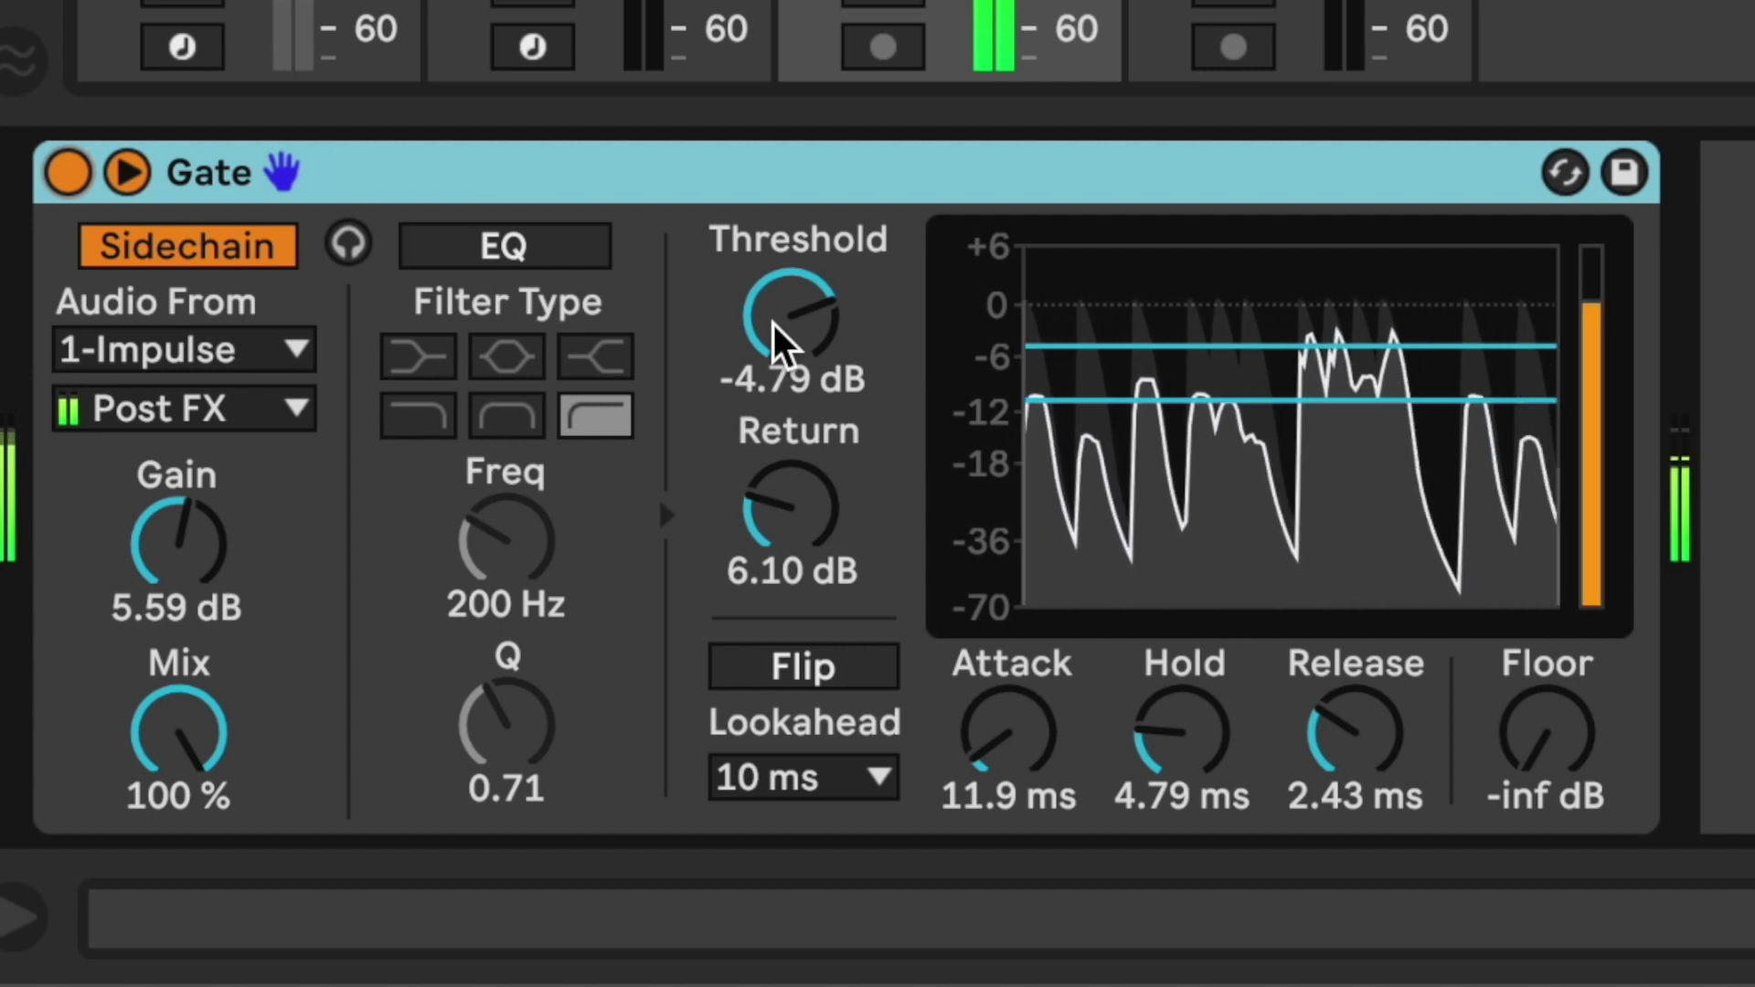
Set the Gate's threshold to -2.89 dB and its return to 3.05 dB
left_click_drag(775, 343, 775, 283)
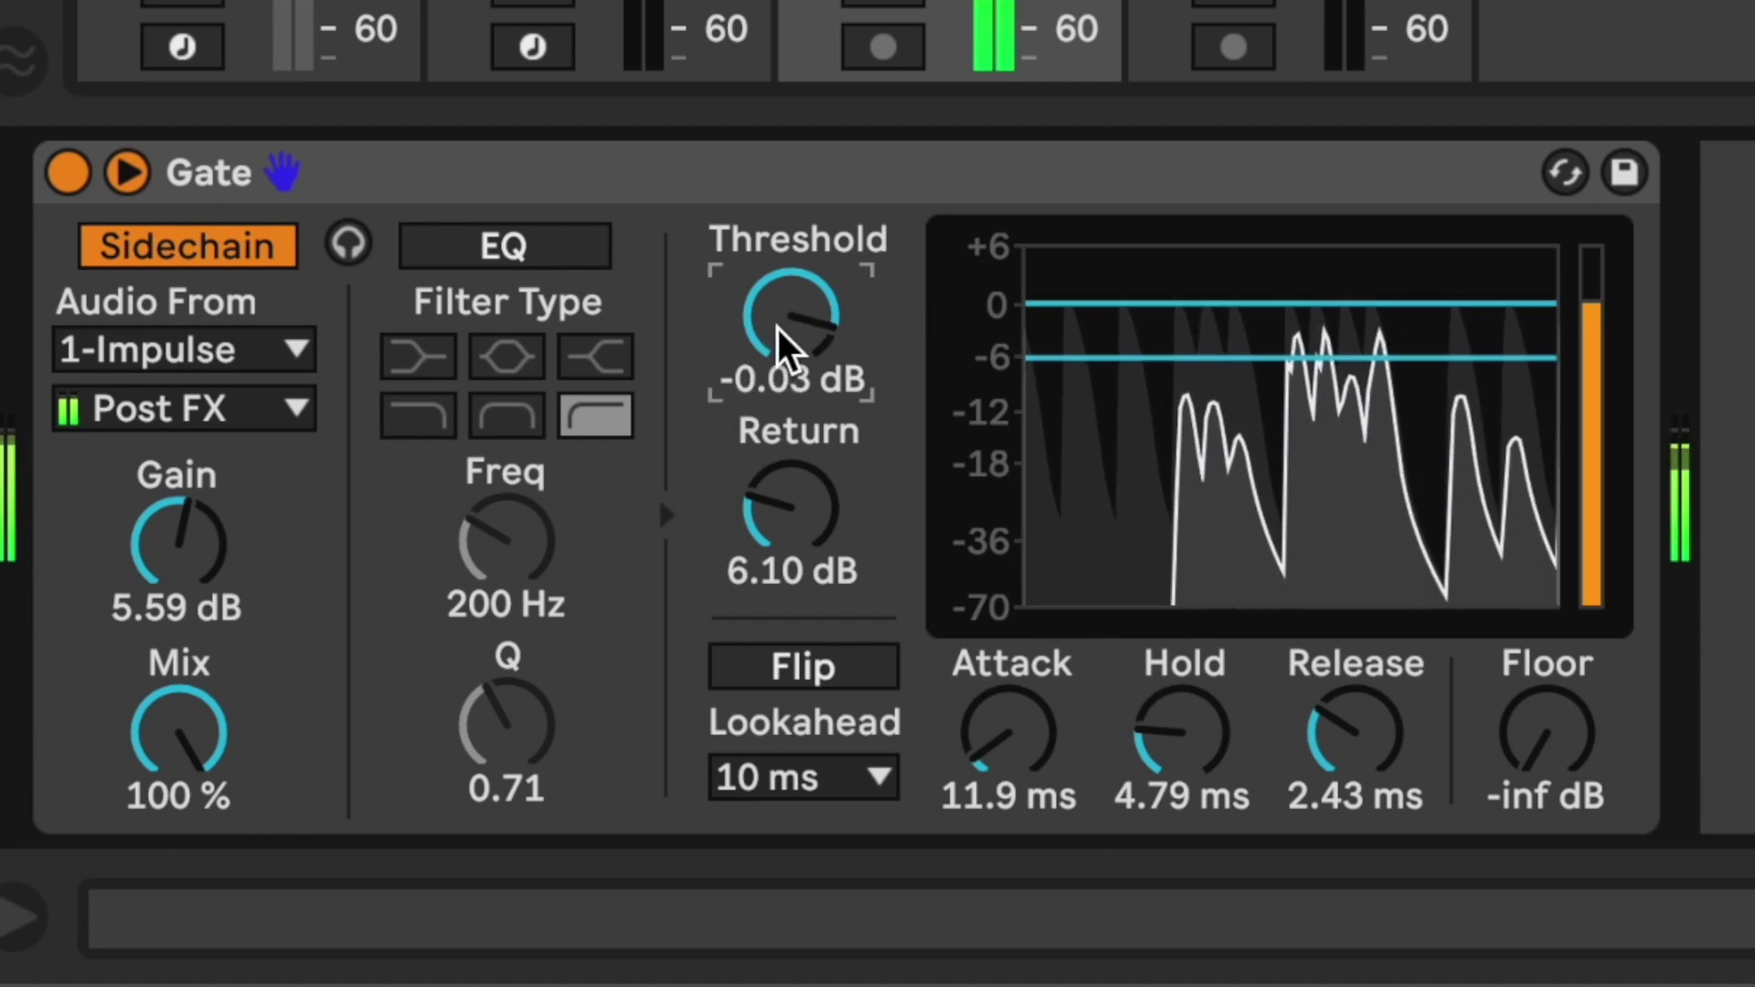
left_click_drag(787, 521, 787, 562)
mouse_move(785, 338)
left_mouse_down()
mouse_move(784, 367)
mouse_move(785, 348)
left_mouse_up()
left_click(782, 519)
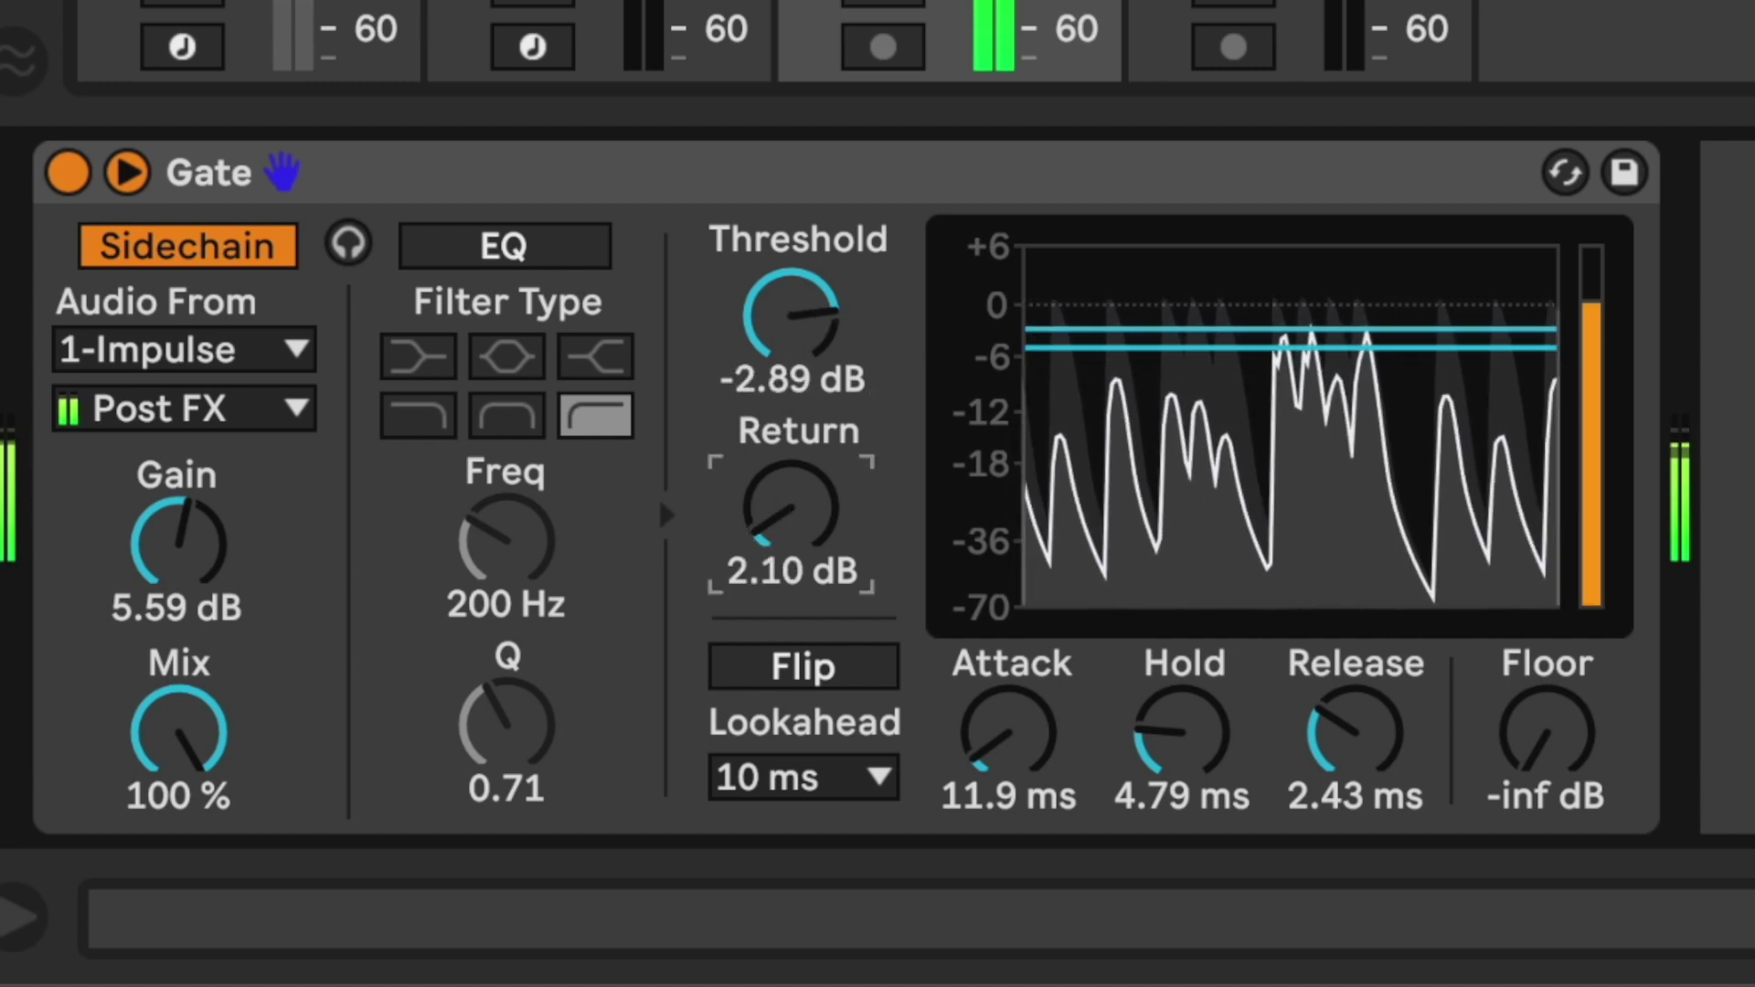
mouse_move(782, 519)
left_mouse_down()
mouse_move(782, 399)
mouse_move(782, 514)
mouse_move(770, 505)
left_mouse_up()
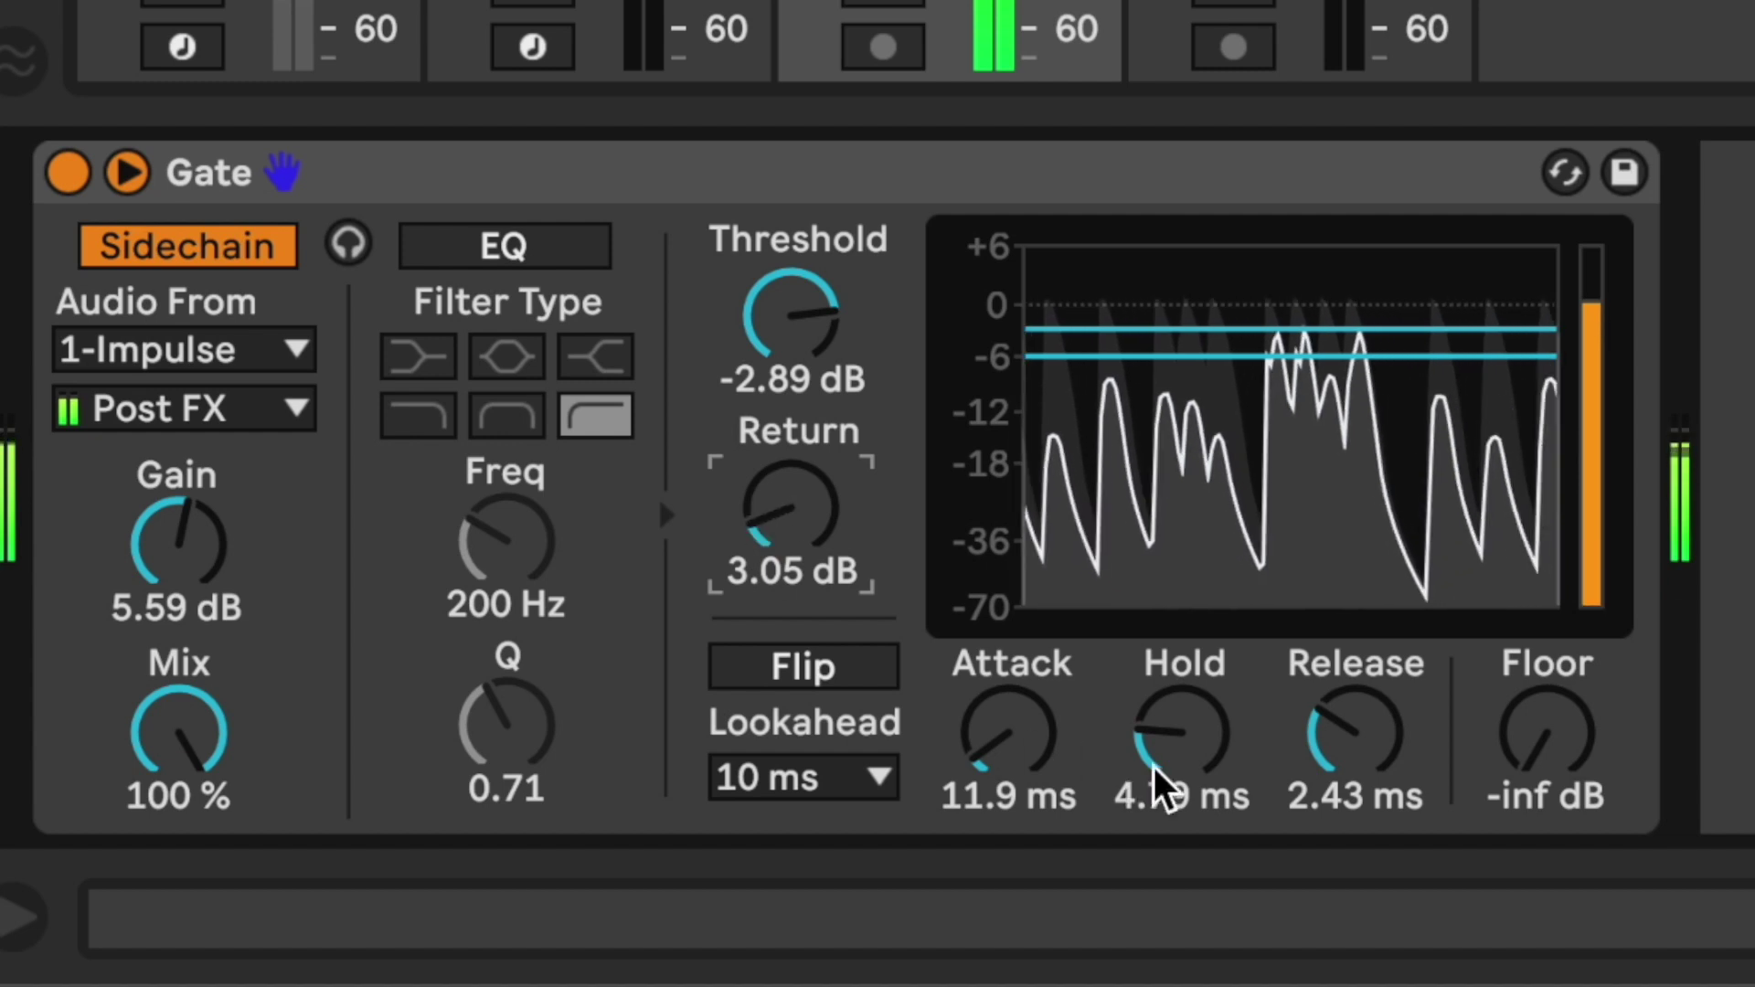
Set the Gate's release to 12.5 ms and try out the floor control, leaving it at -inf dB
left_click_drag(1340, 728, 1340, 653)
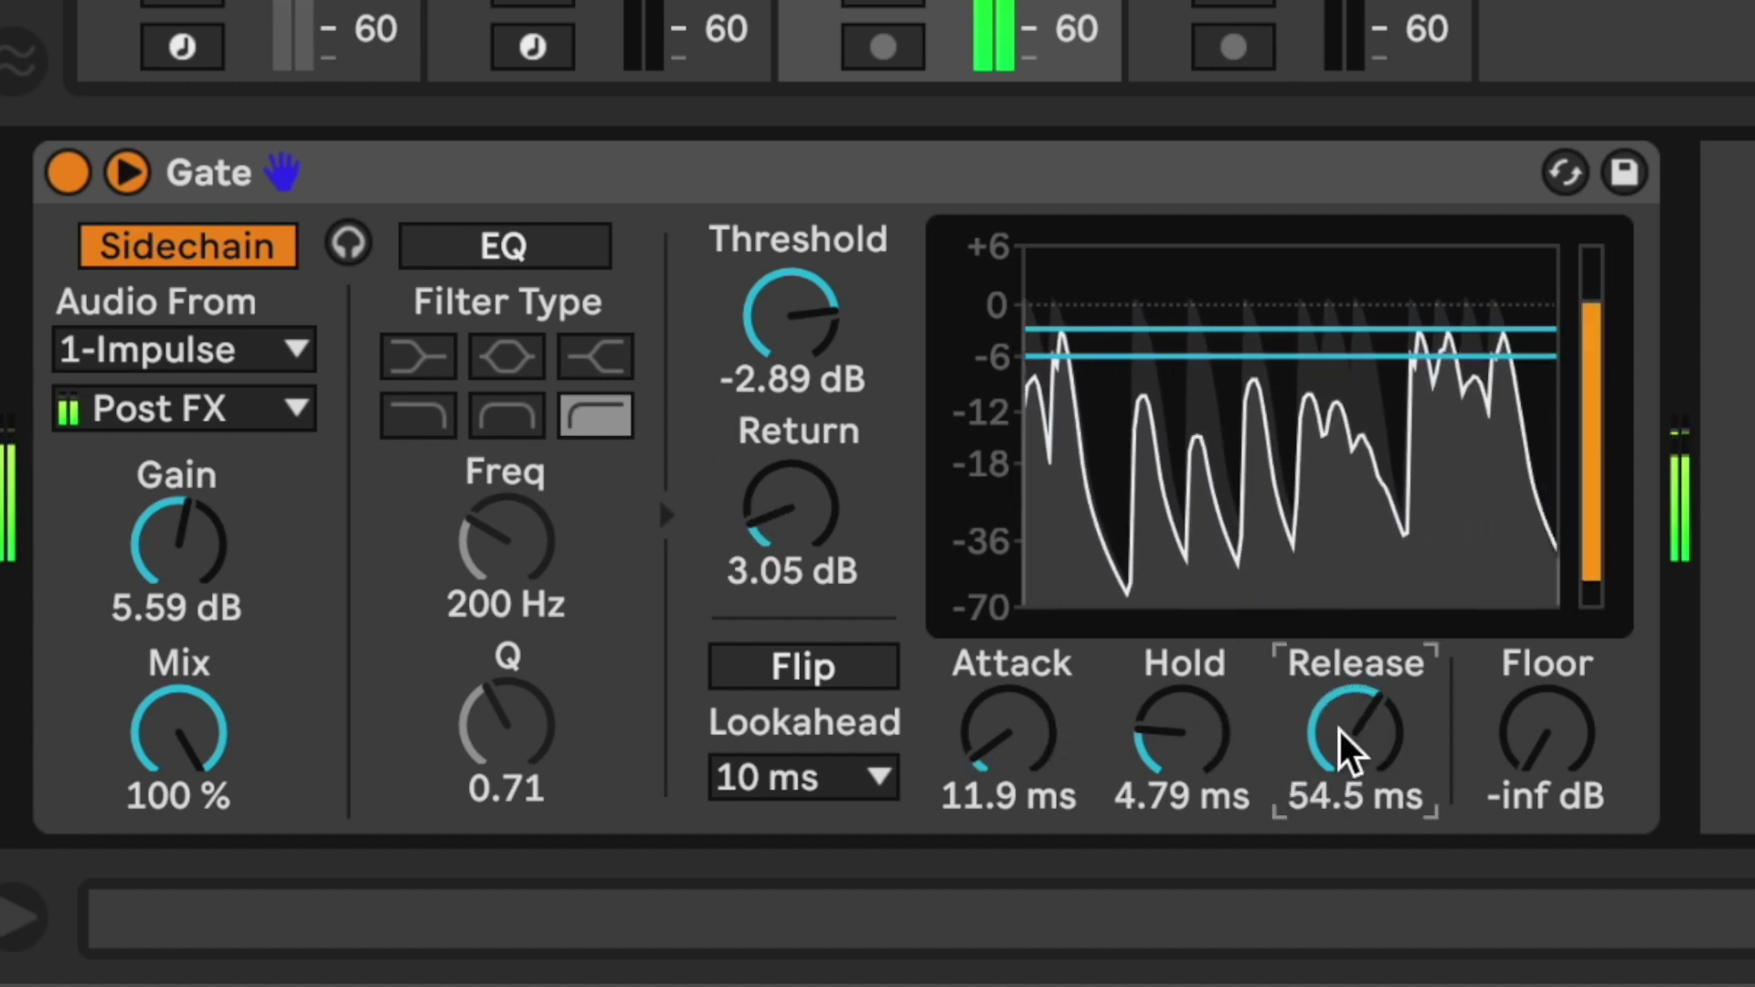
left_click_drag(1348, 750, 1349, 850)
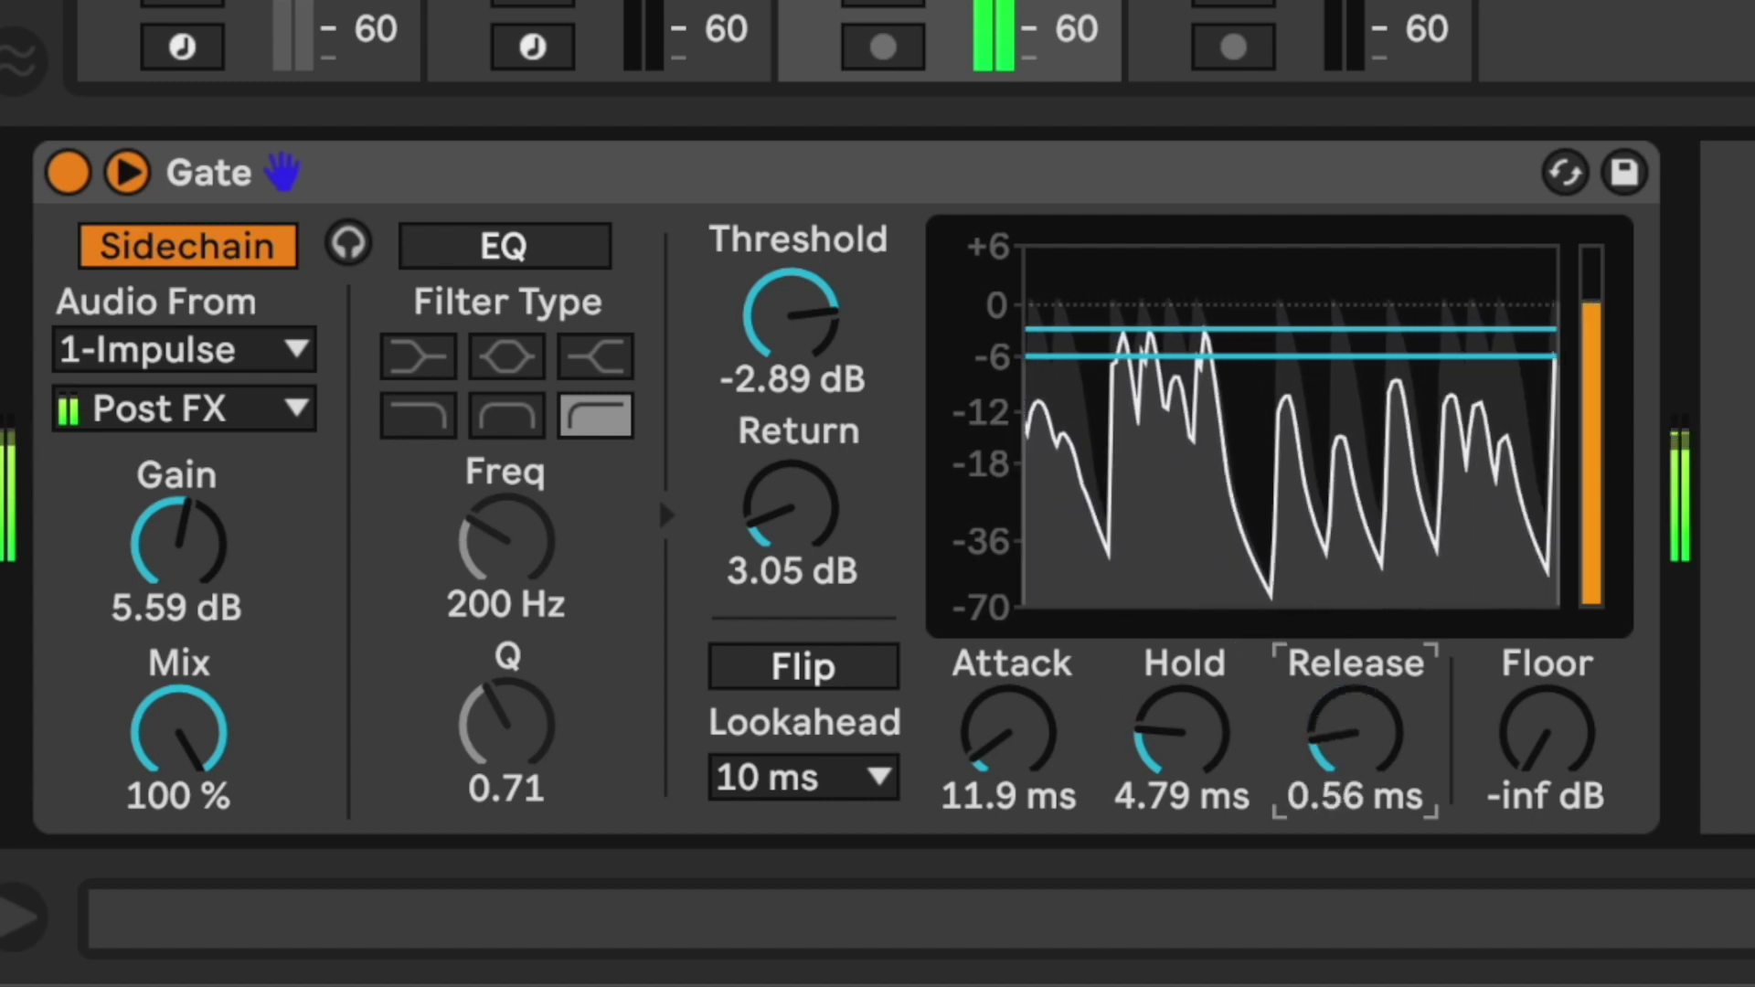
mouse_move(1352, 728)
left_mouse_down()
mouse_move(1352, 687)
mouse_move(1360, 736)
mouse_move(1360, 720)
left_mouse_up()
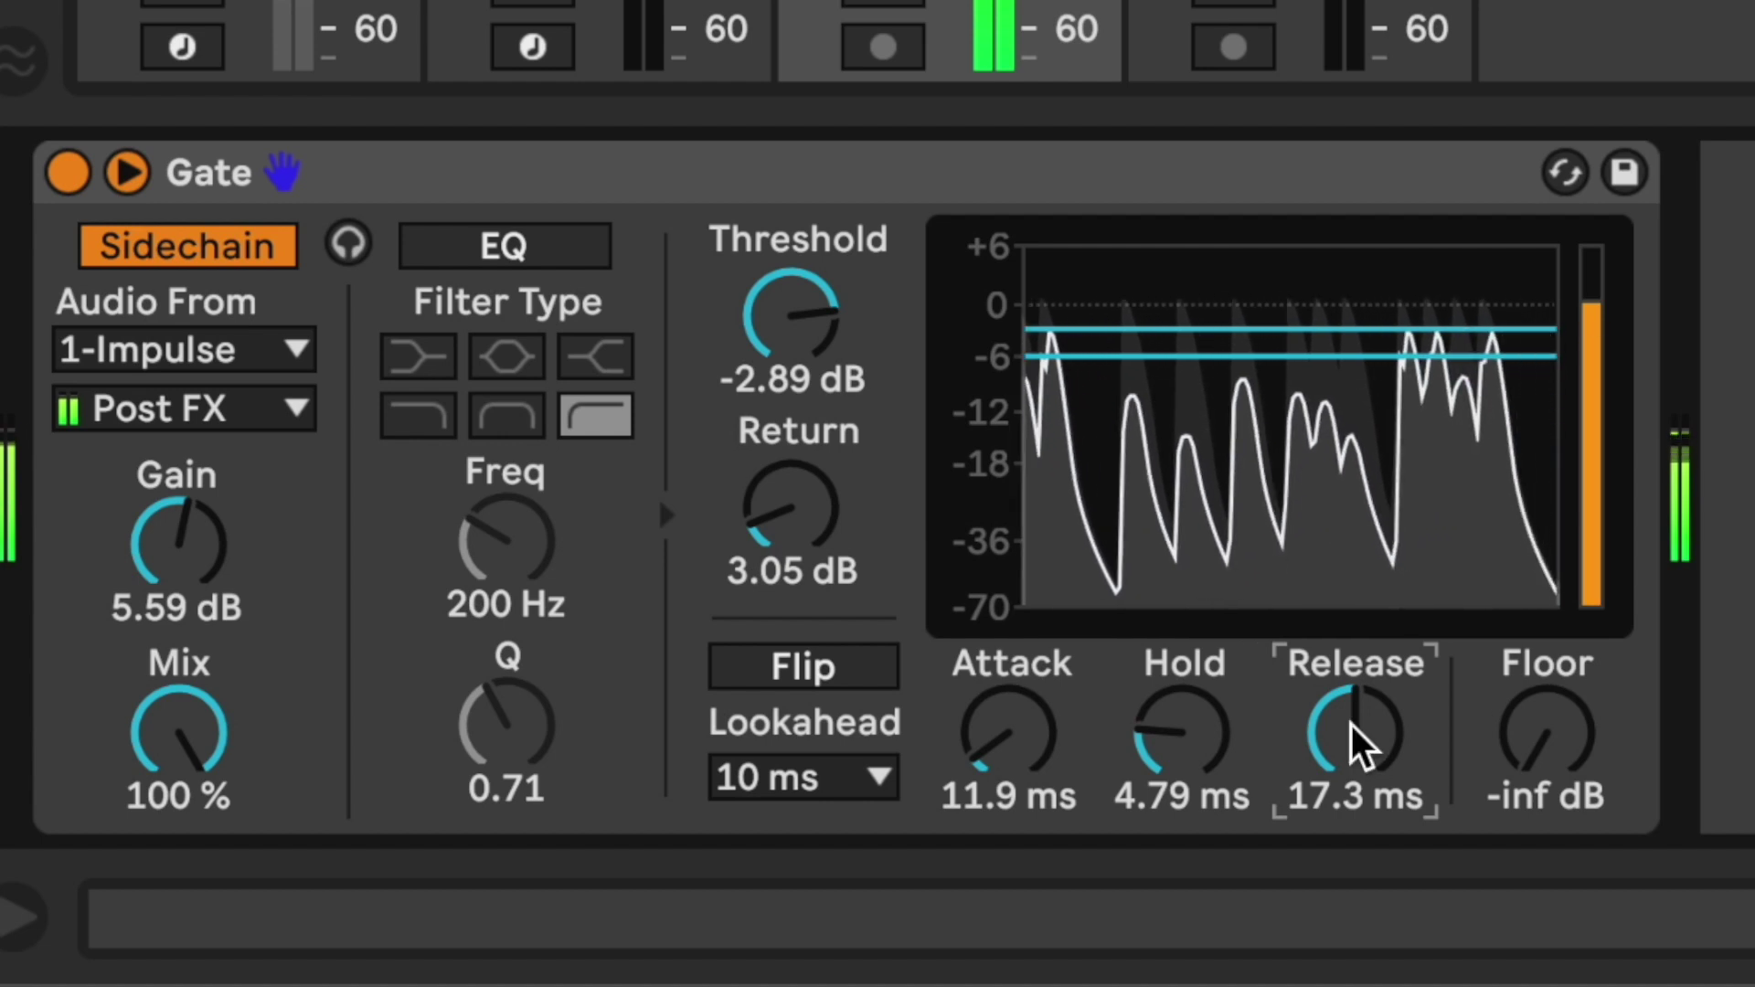
left_click_drag(1369, 745, 1368, 787)
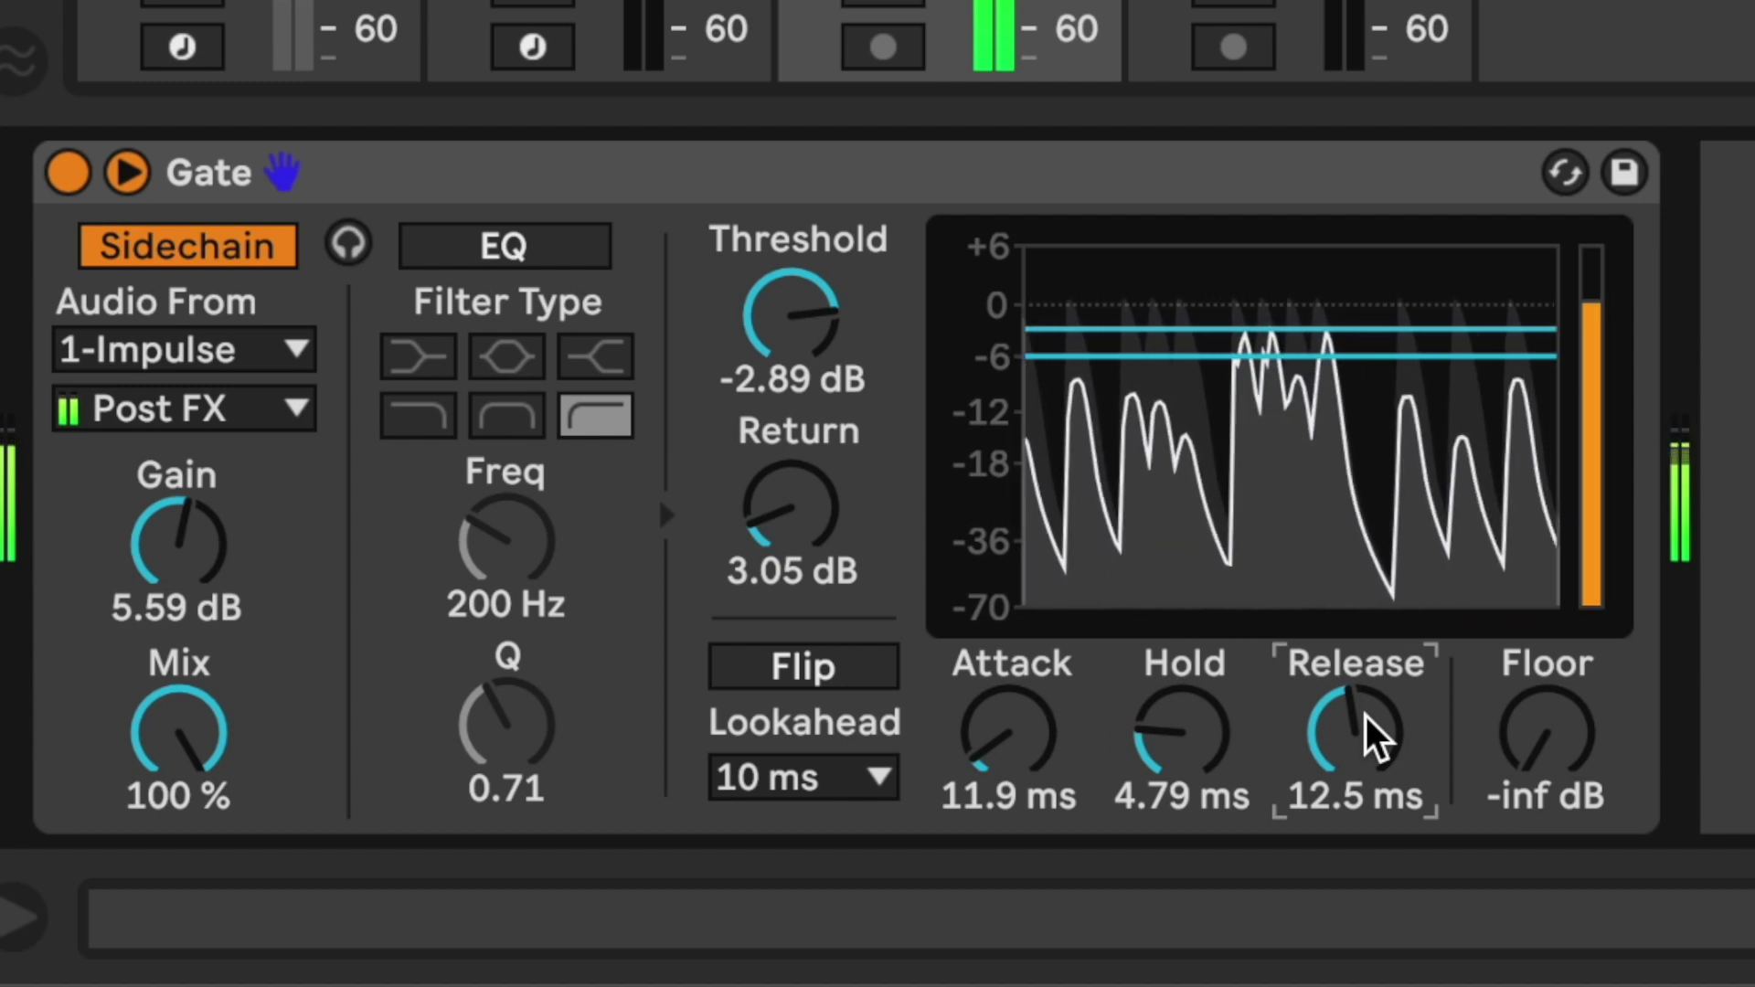
mouse_move(1551, 744)
left_mouse_down()
mouse_move(1551, 626)
mouse_move(1547, 771)
left_mouse_up()
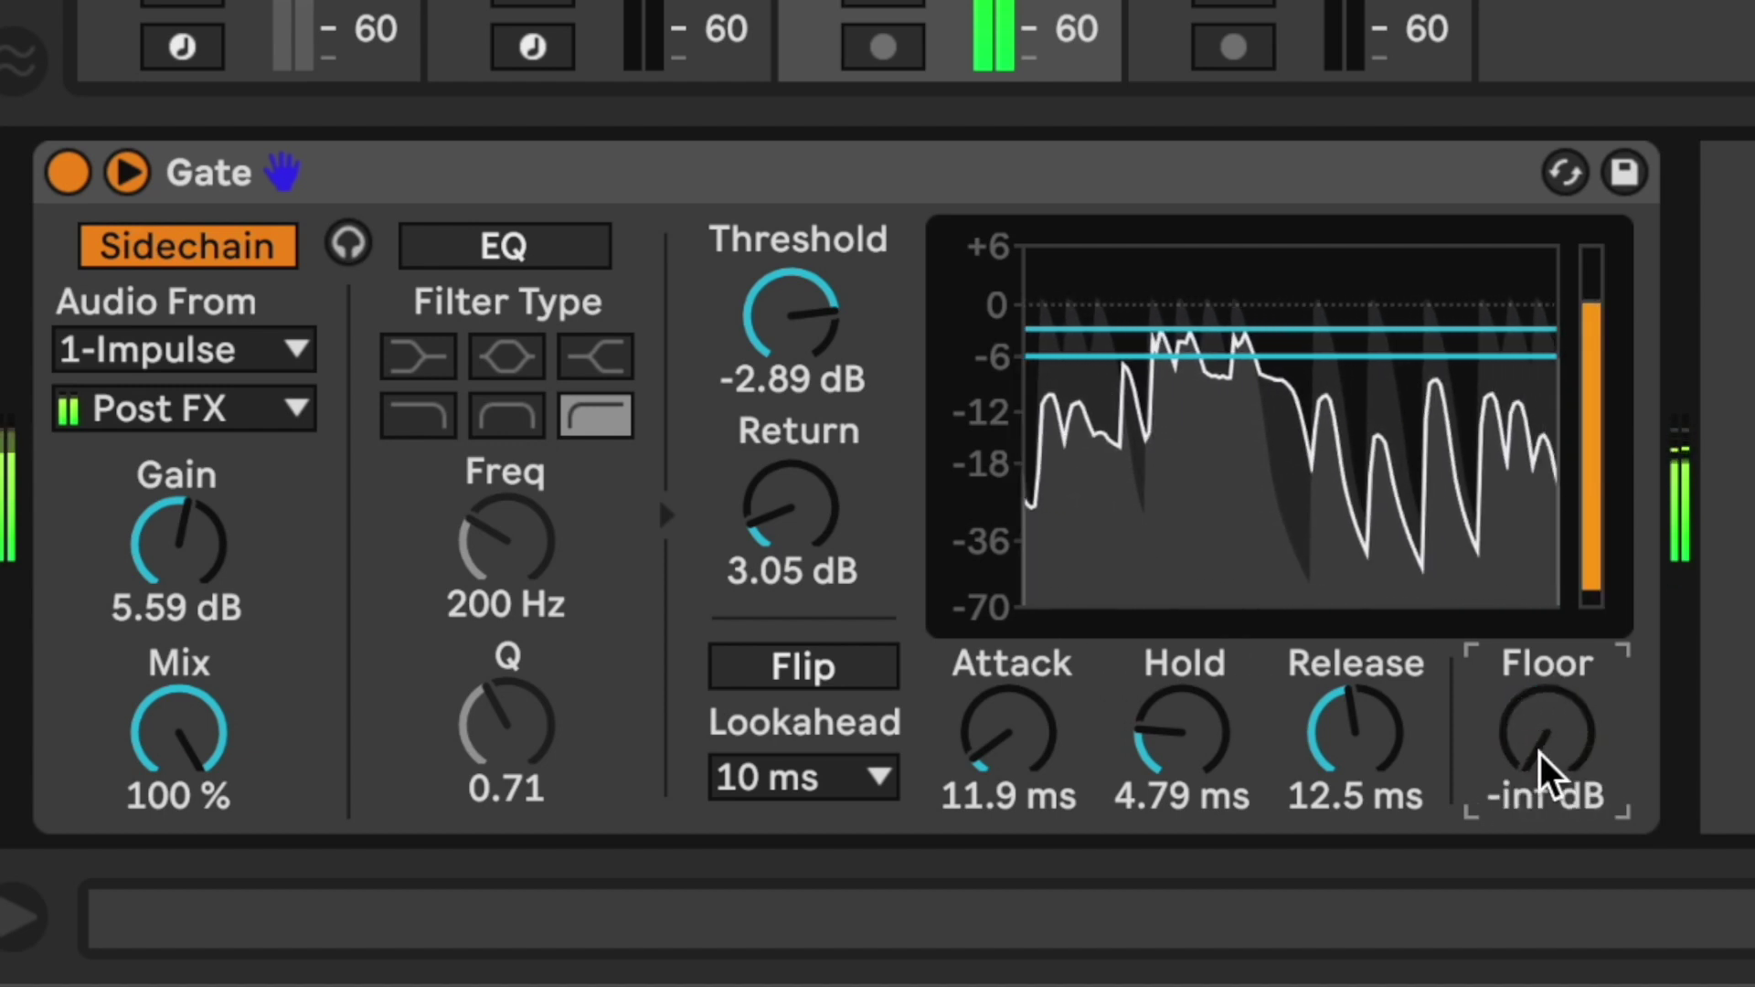
Try slower and faster Gate attack times and set the attack to 14.3 ms
left_click(999, 755)
left_click_drag(999, 754, 1000, 693)
left_click_drag(999, 759, 1000, 745)
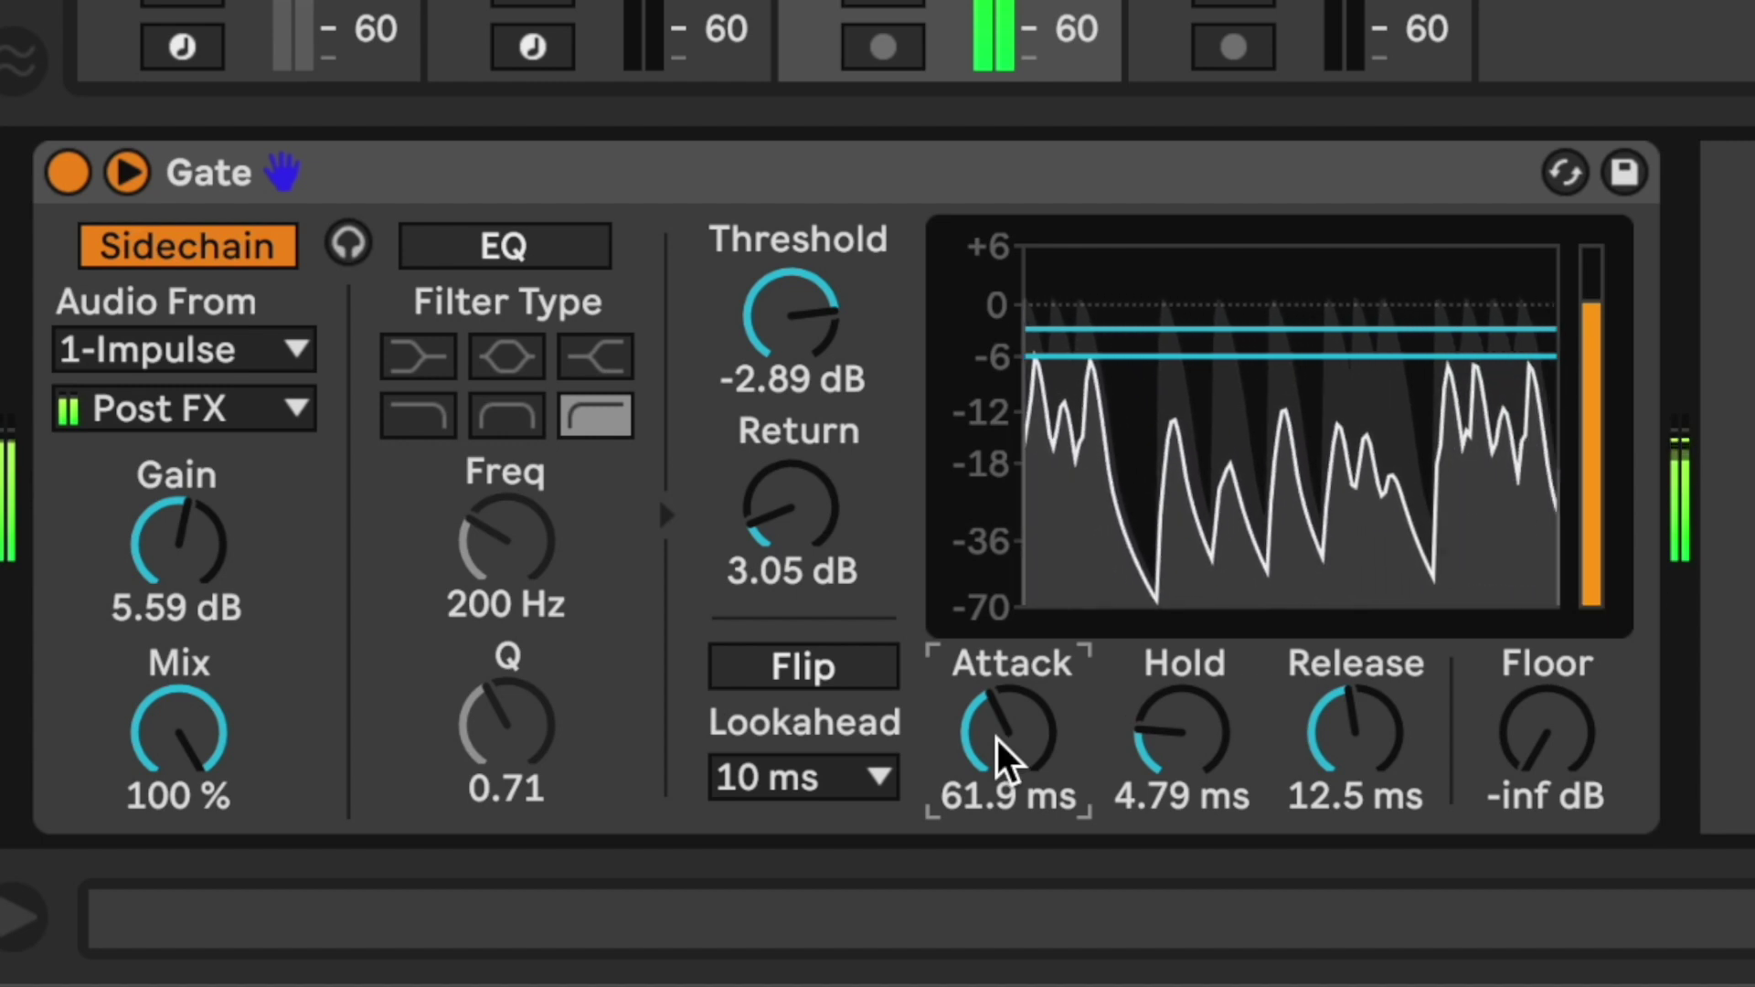
left_click_drag(1006, 759, 1006, 877)
left_click_drag(1006, 732, 1006, 709)
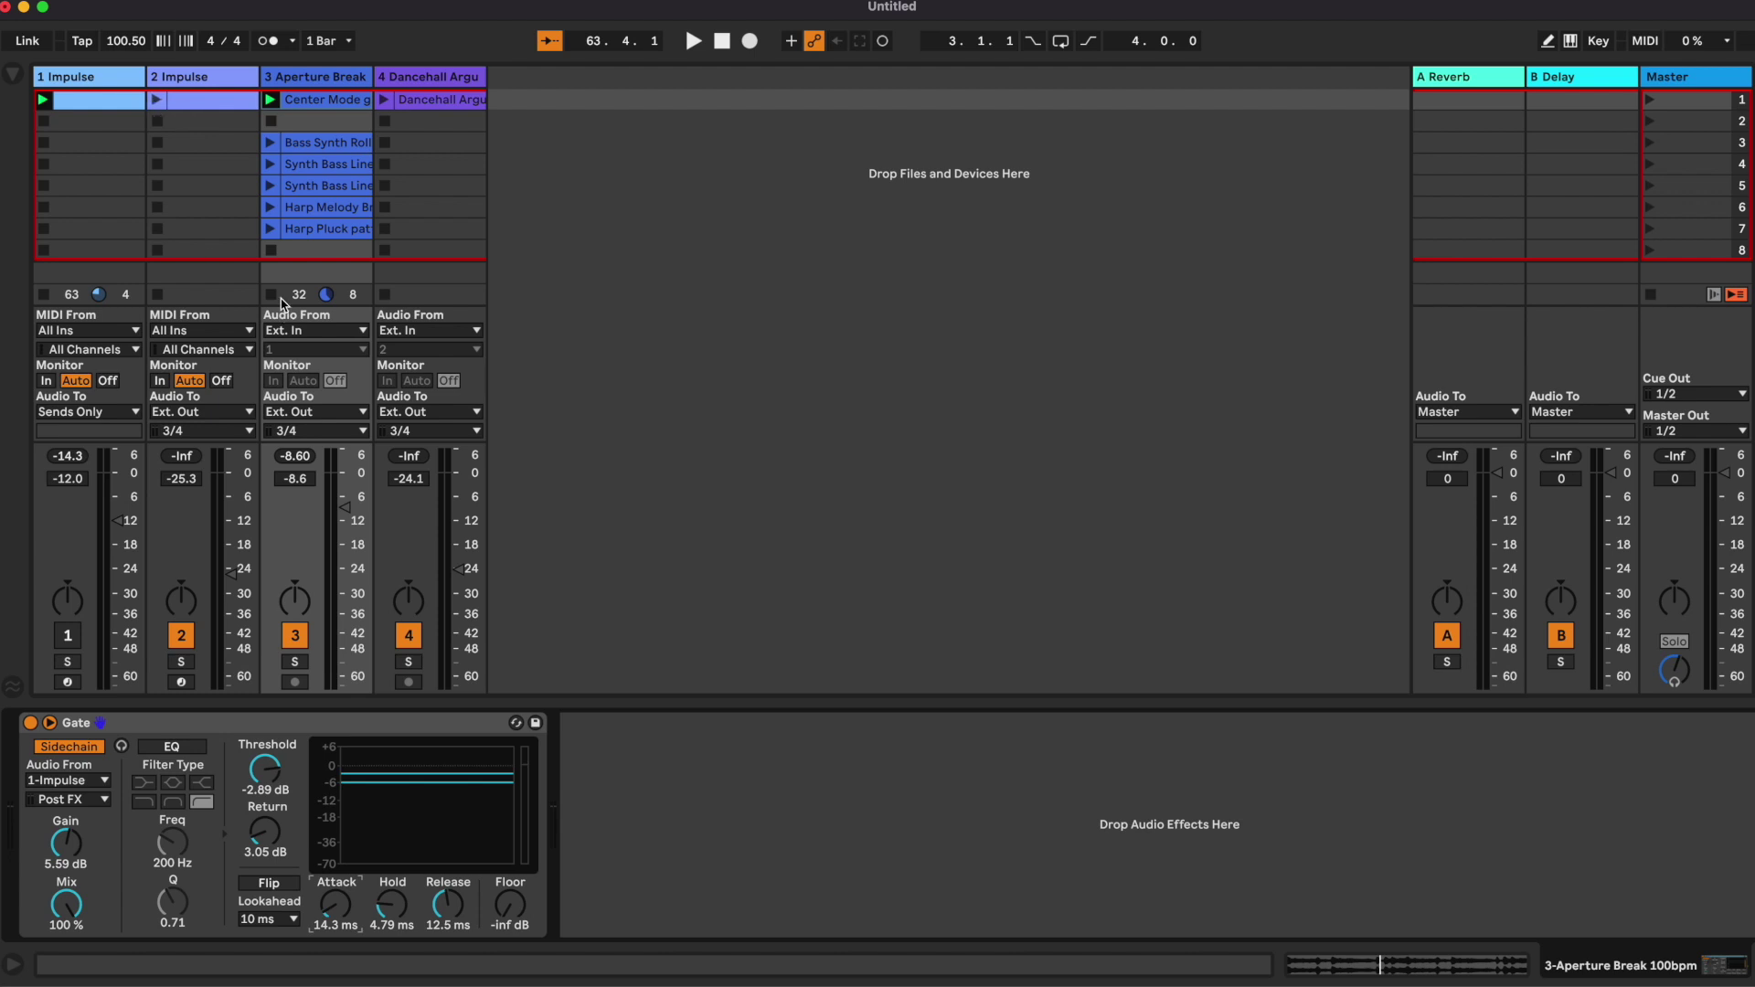
Mute the Aperture Break track and play the 2 Impulse and Dancehall Argus clips, ending with playback stopped
left_click(294, 635)
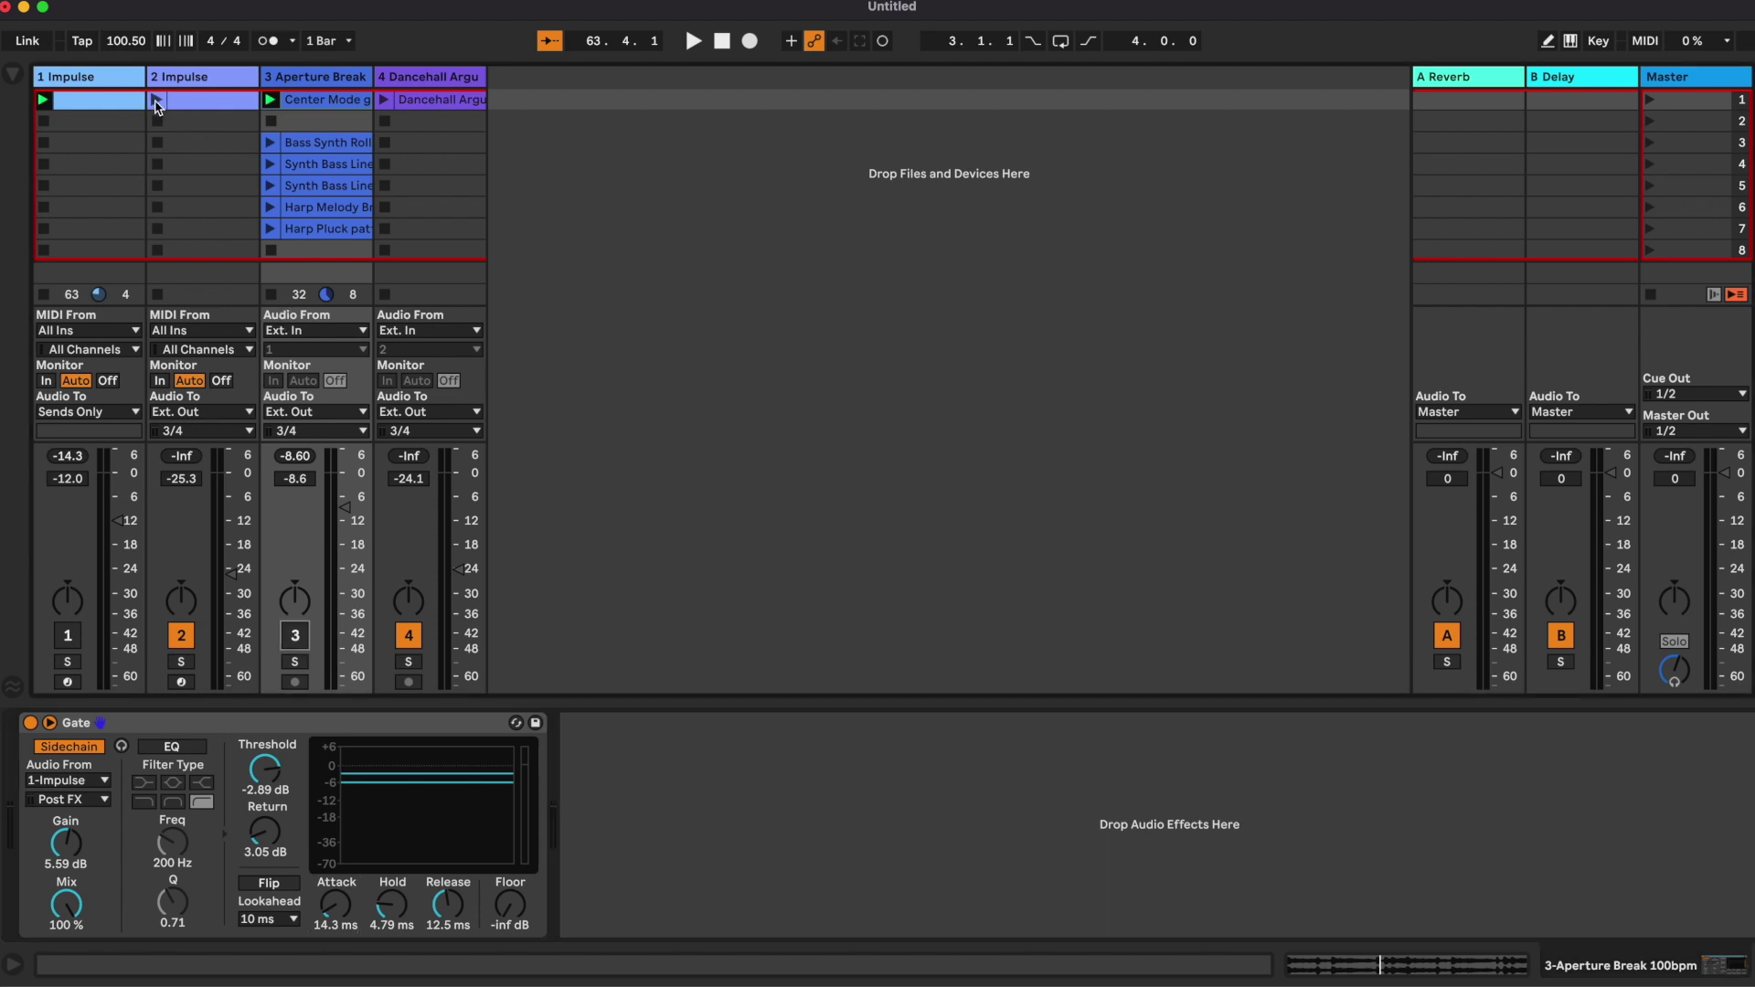
left_click(158, 100)
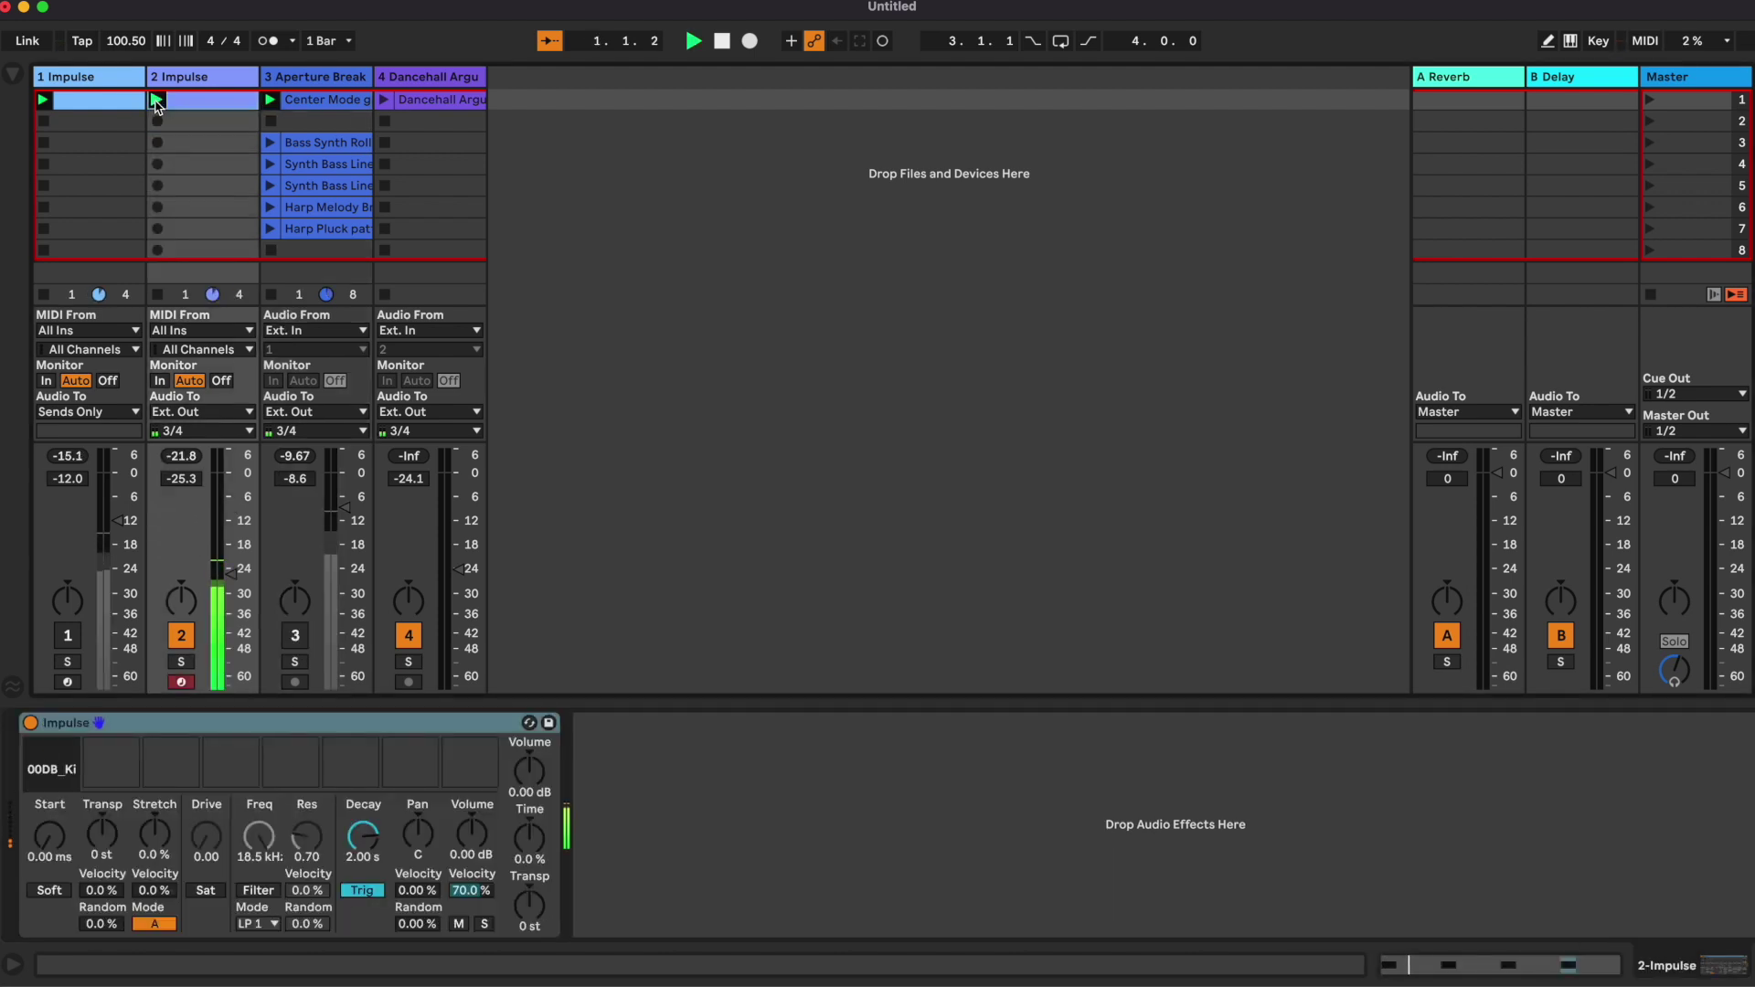
left_click(384, 102)
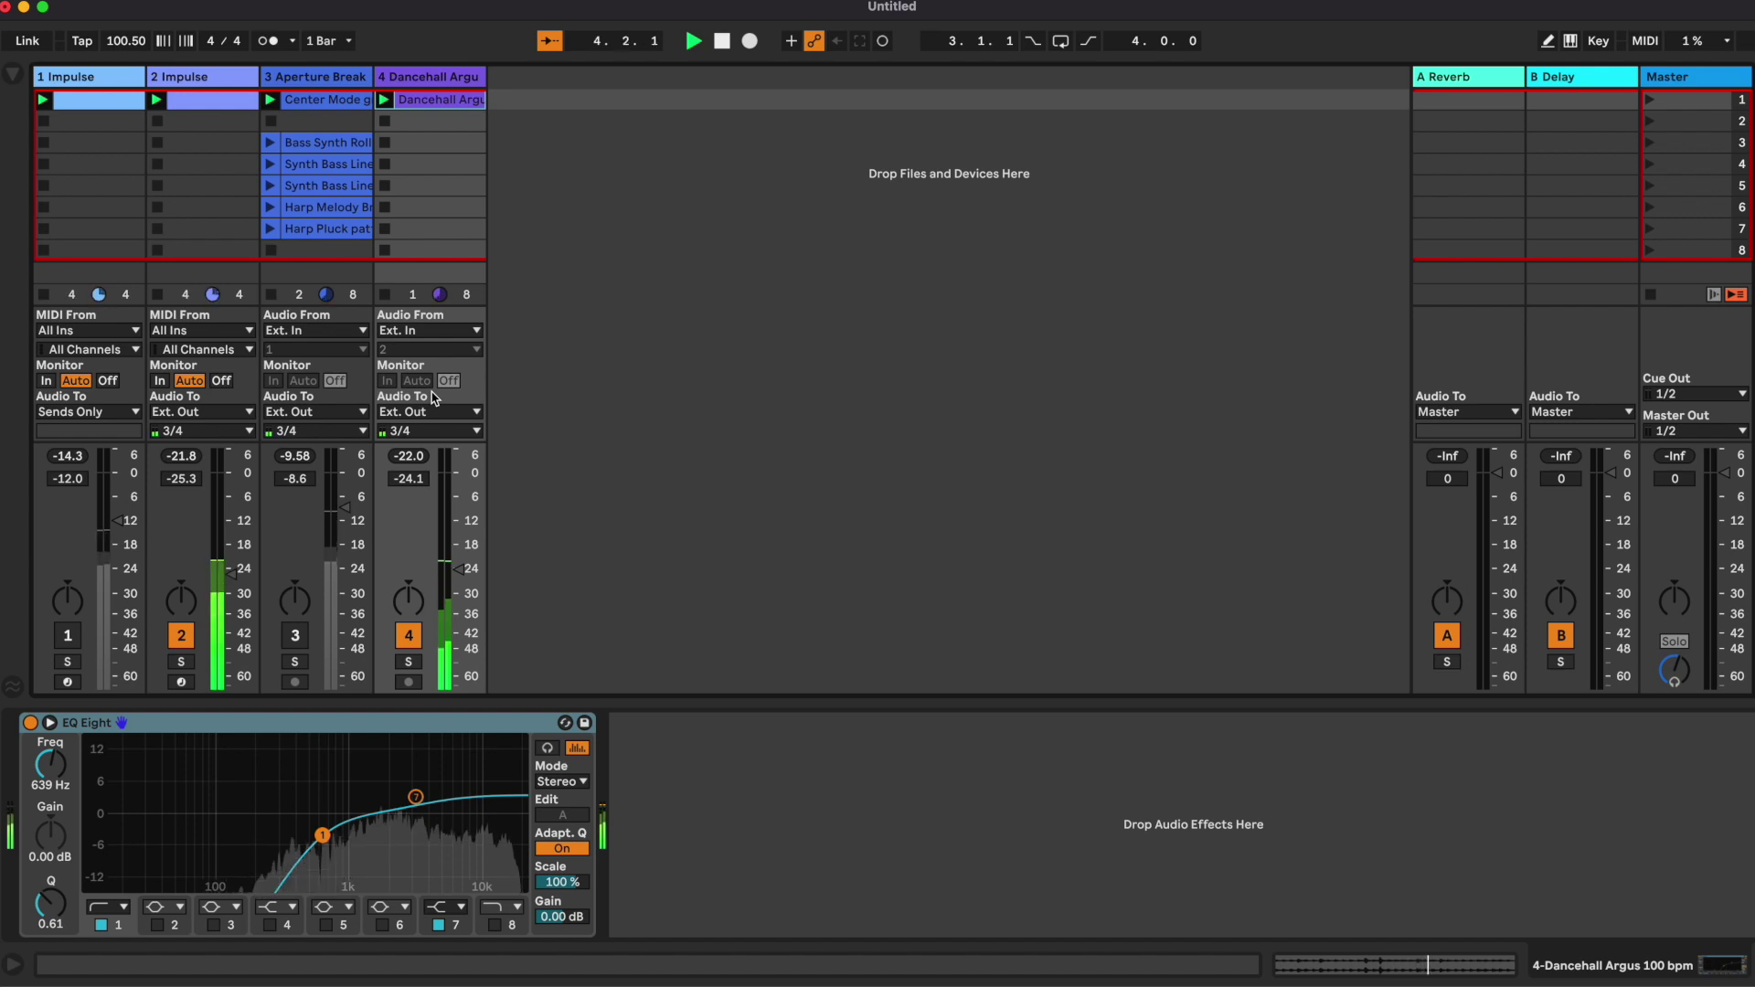
key("space")
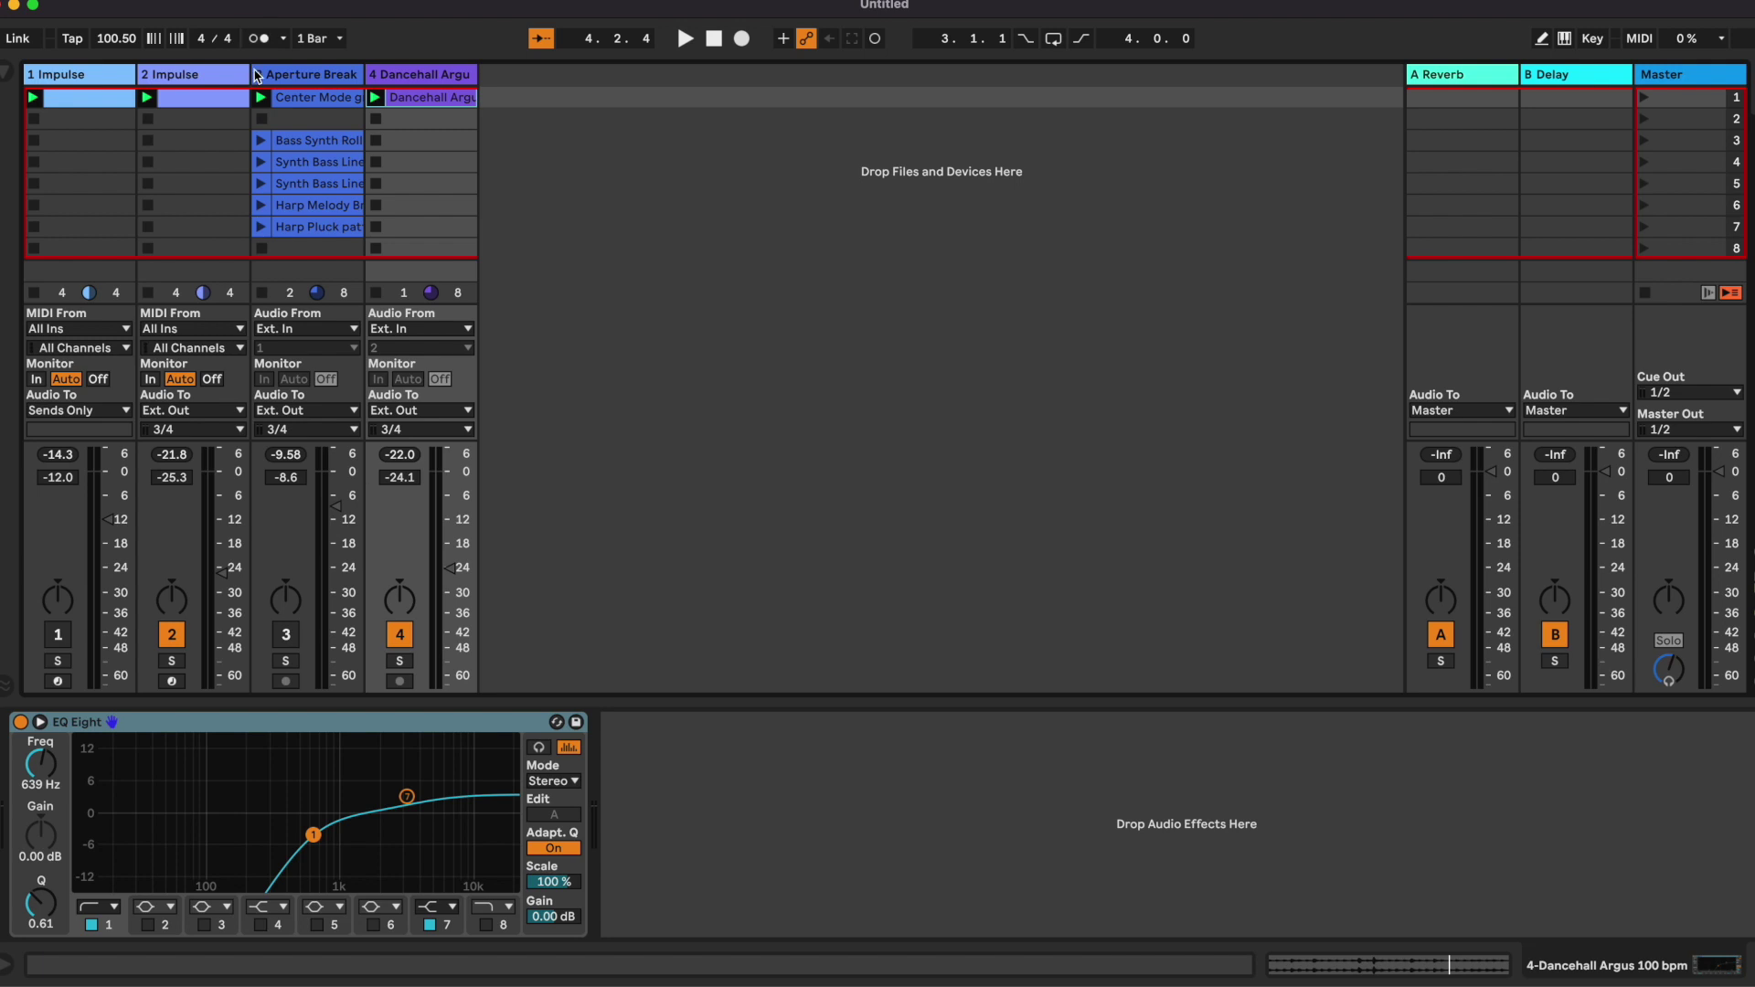
Review the devices on the Impulse and Dancehall Argus tracks, ending on the Aperture Break track's Gate
left_click(197, 75)
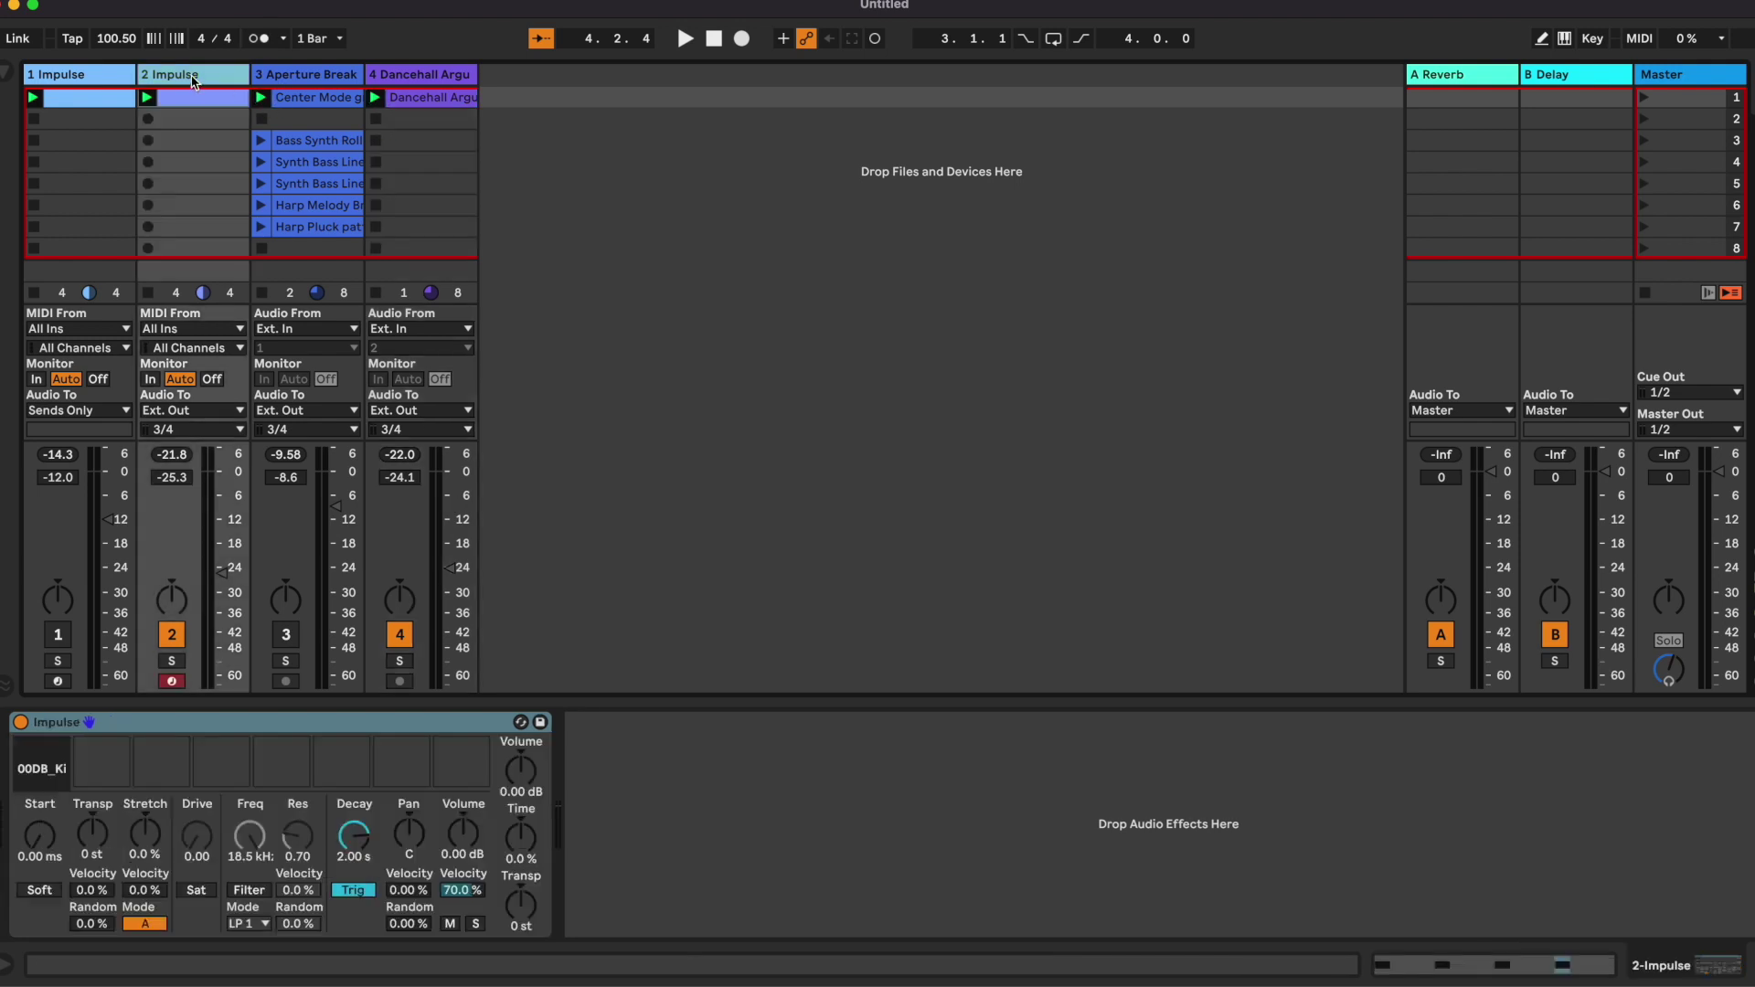
left_click(421, 77)
left_click(322, 77)
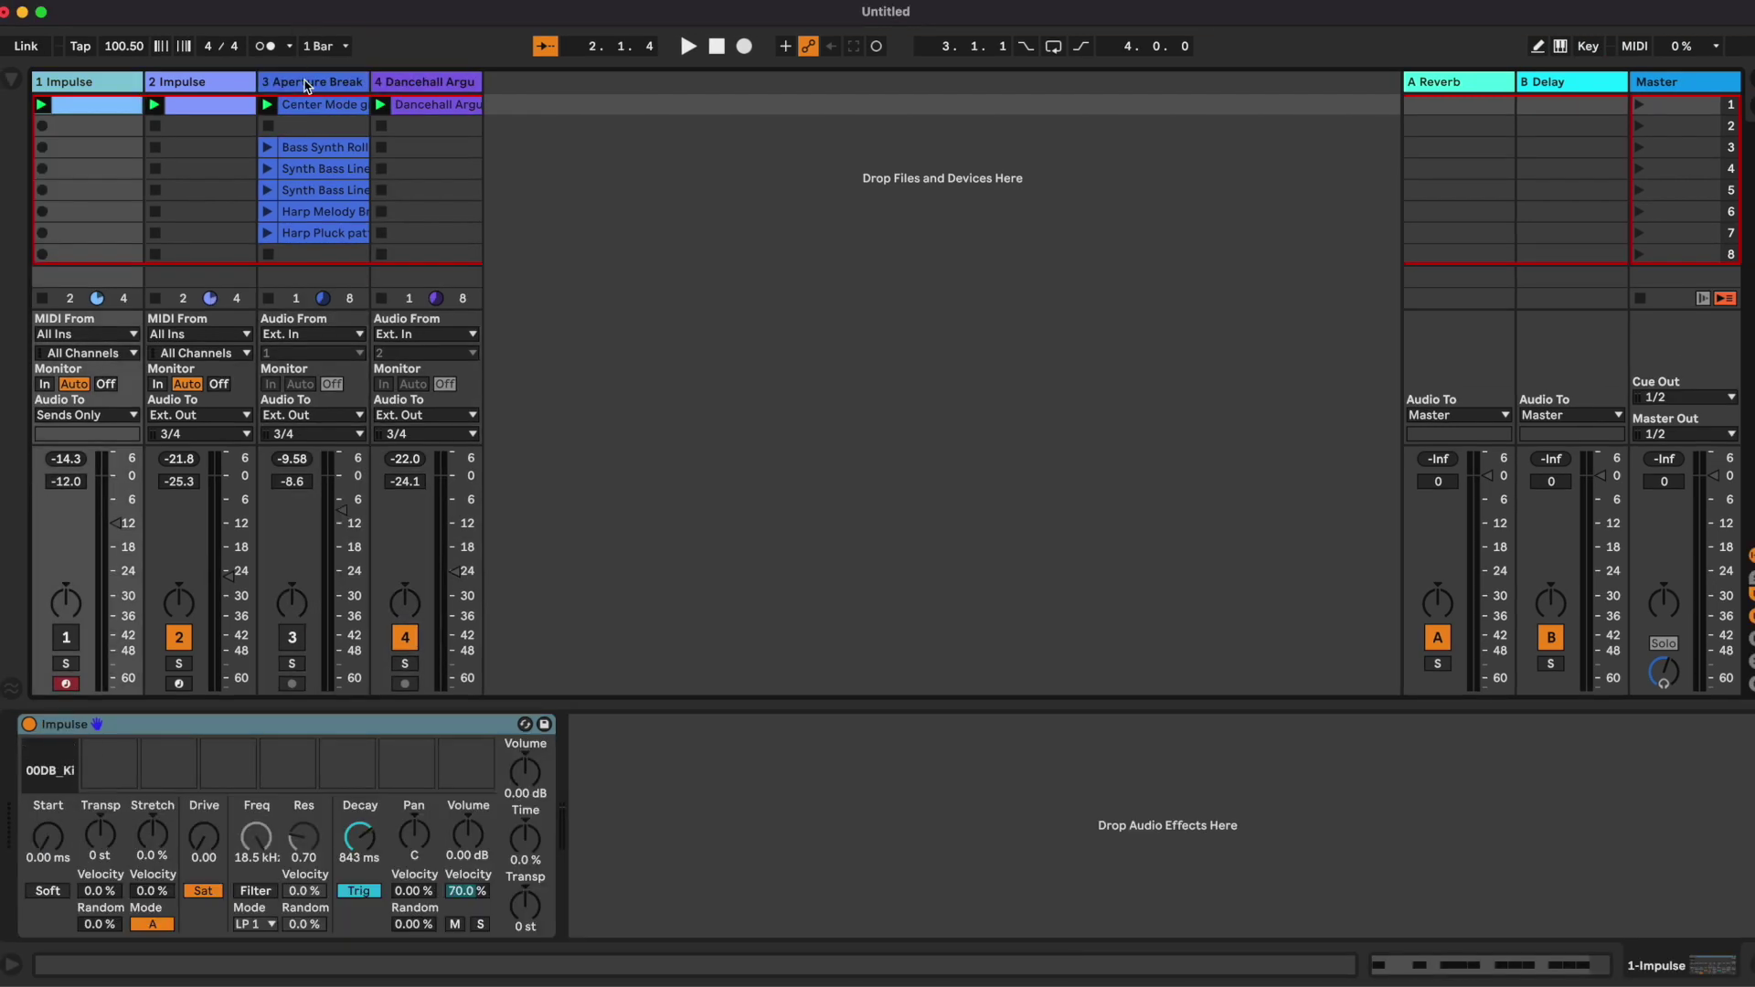
left_click(306, 86)
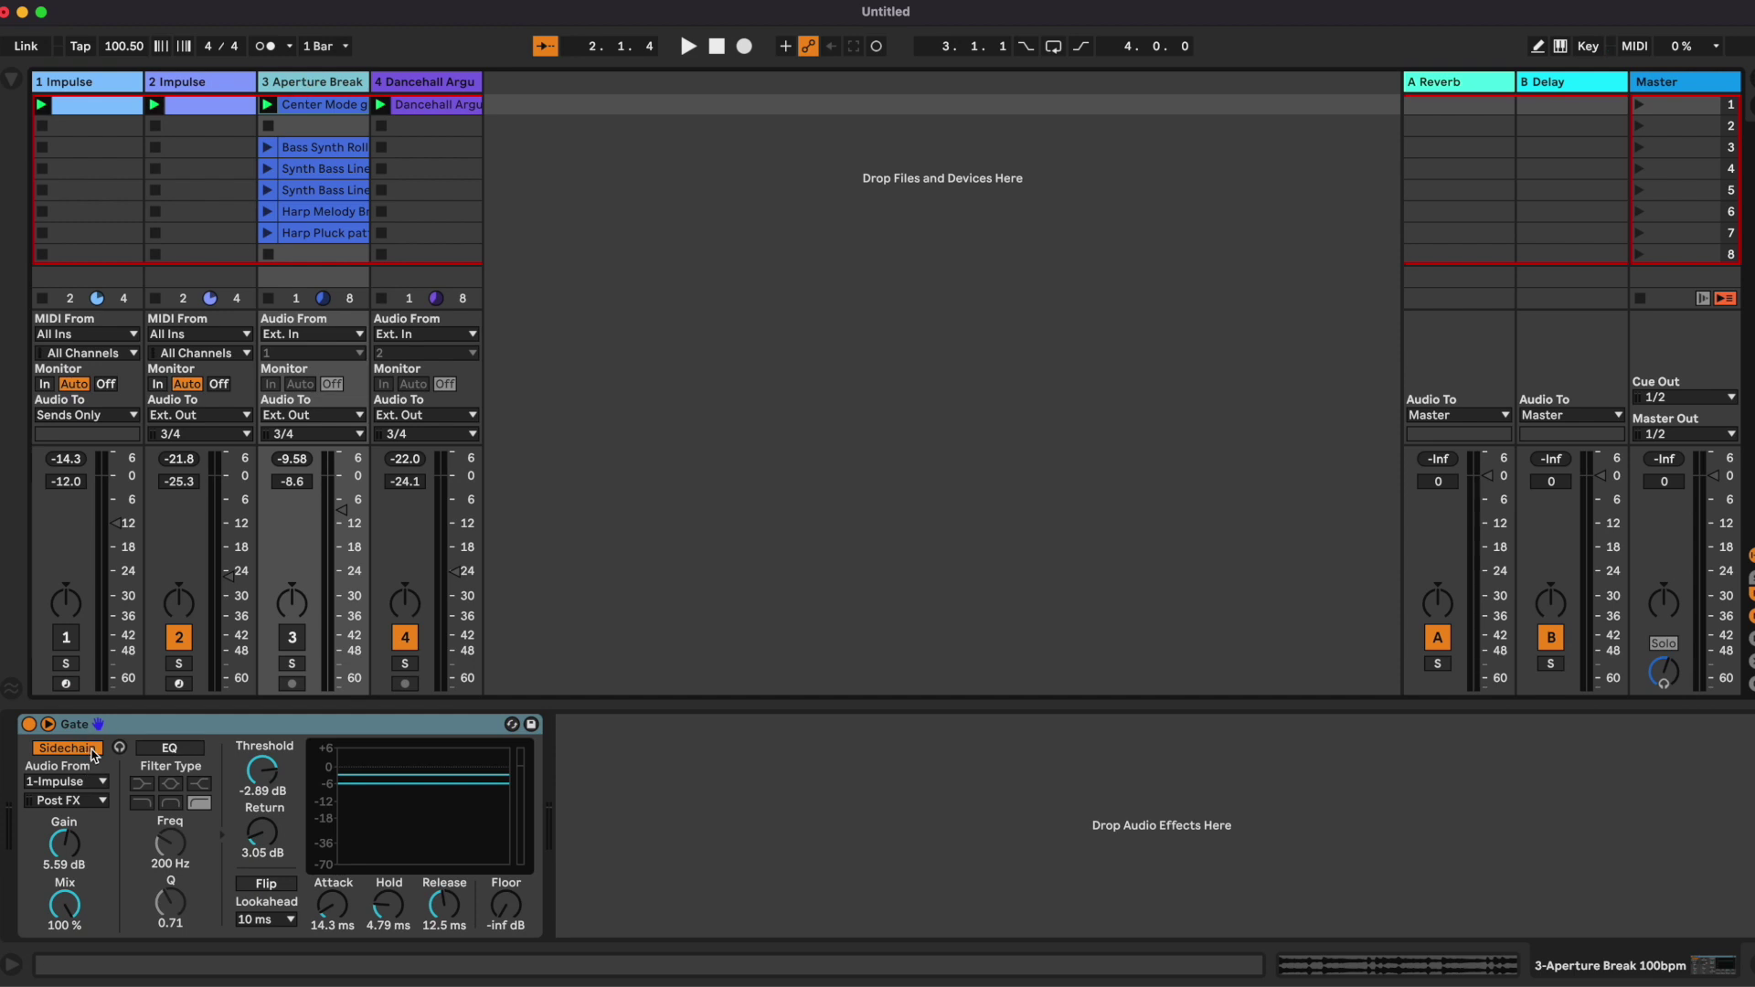
Unmute the Aperture Break track and play the clips together with the 2 Impulse track muted
left_click(293, 638)
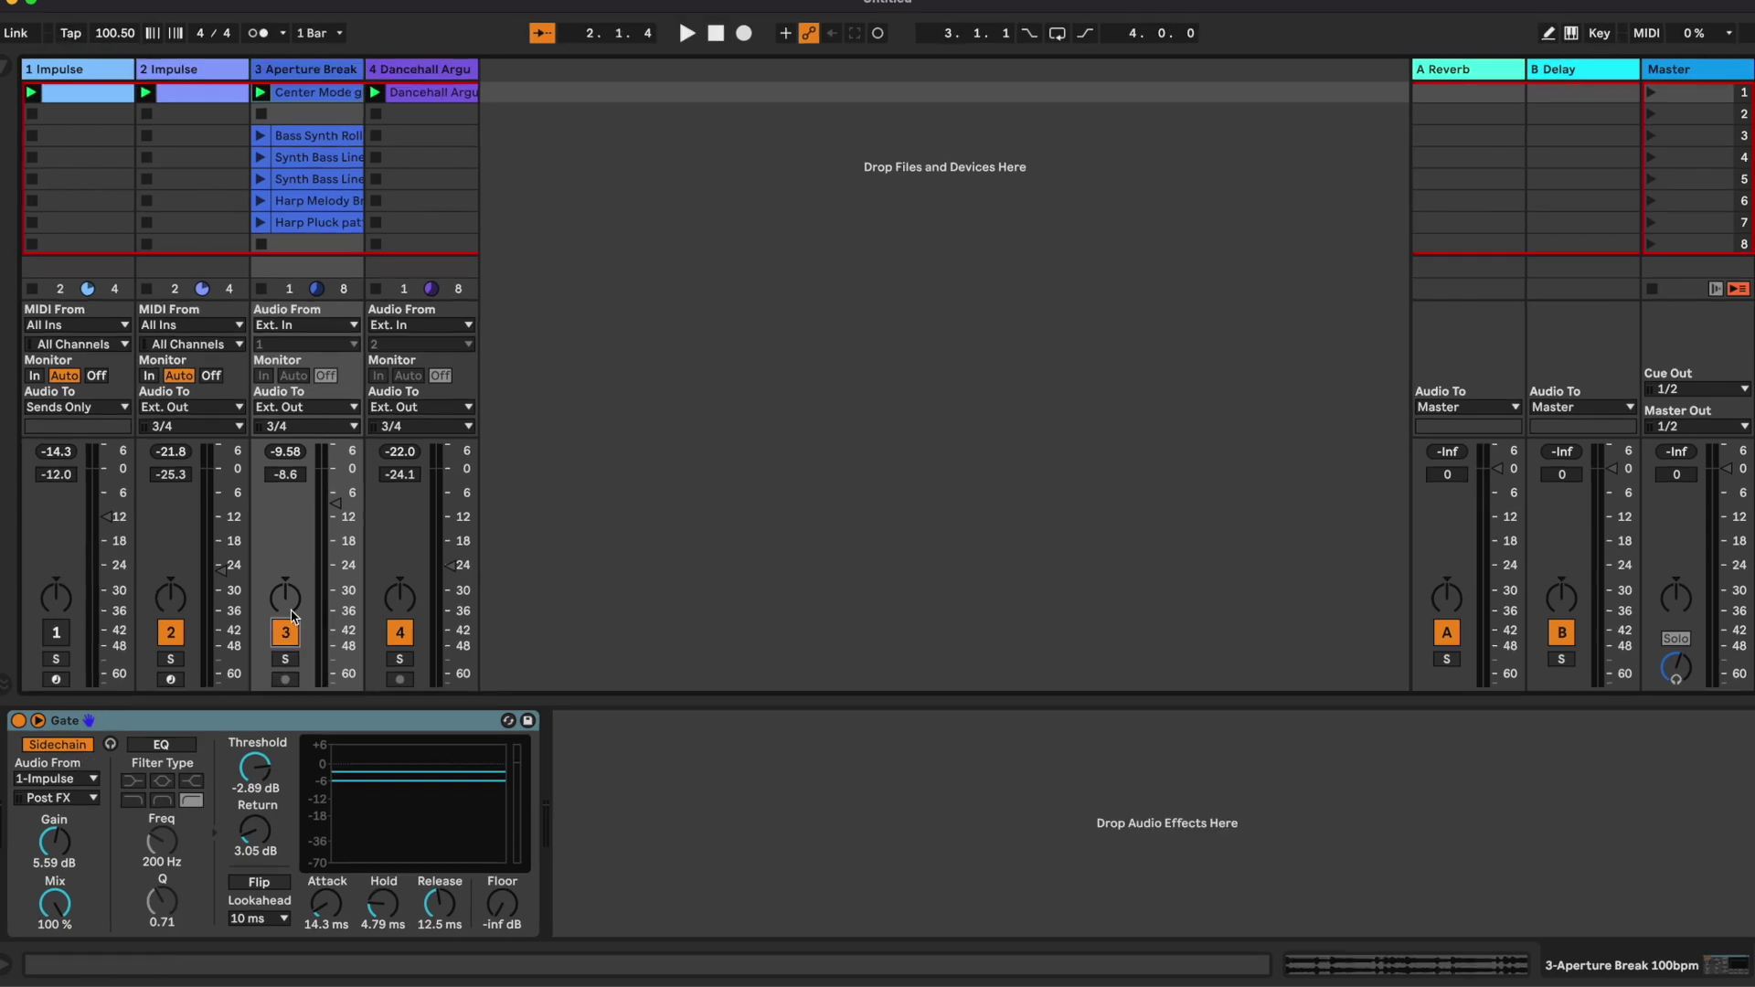
left_click(260, 93)
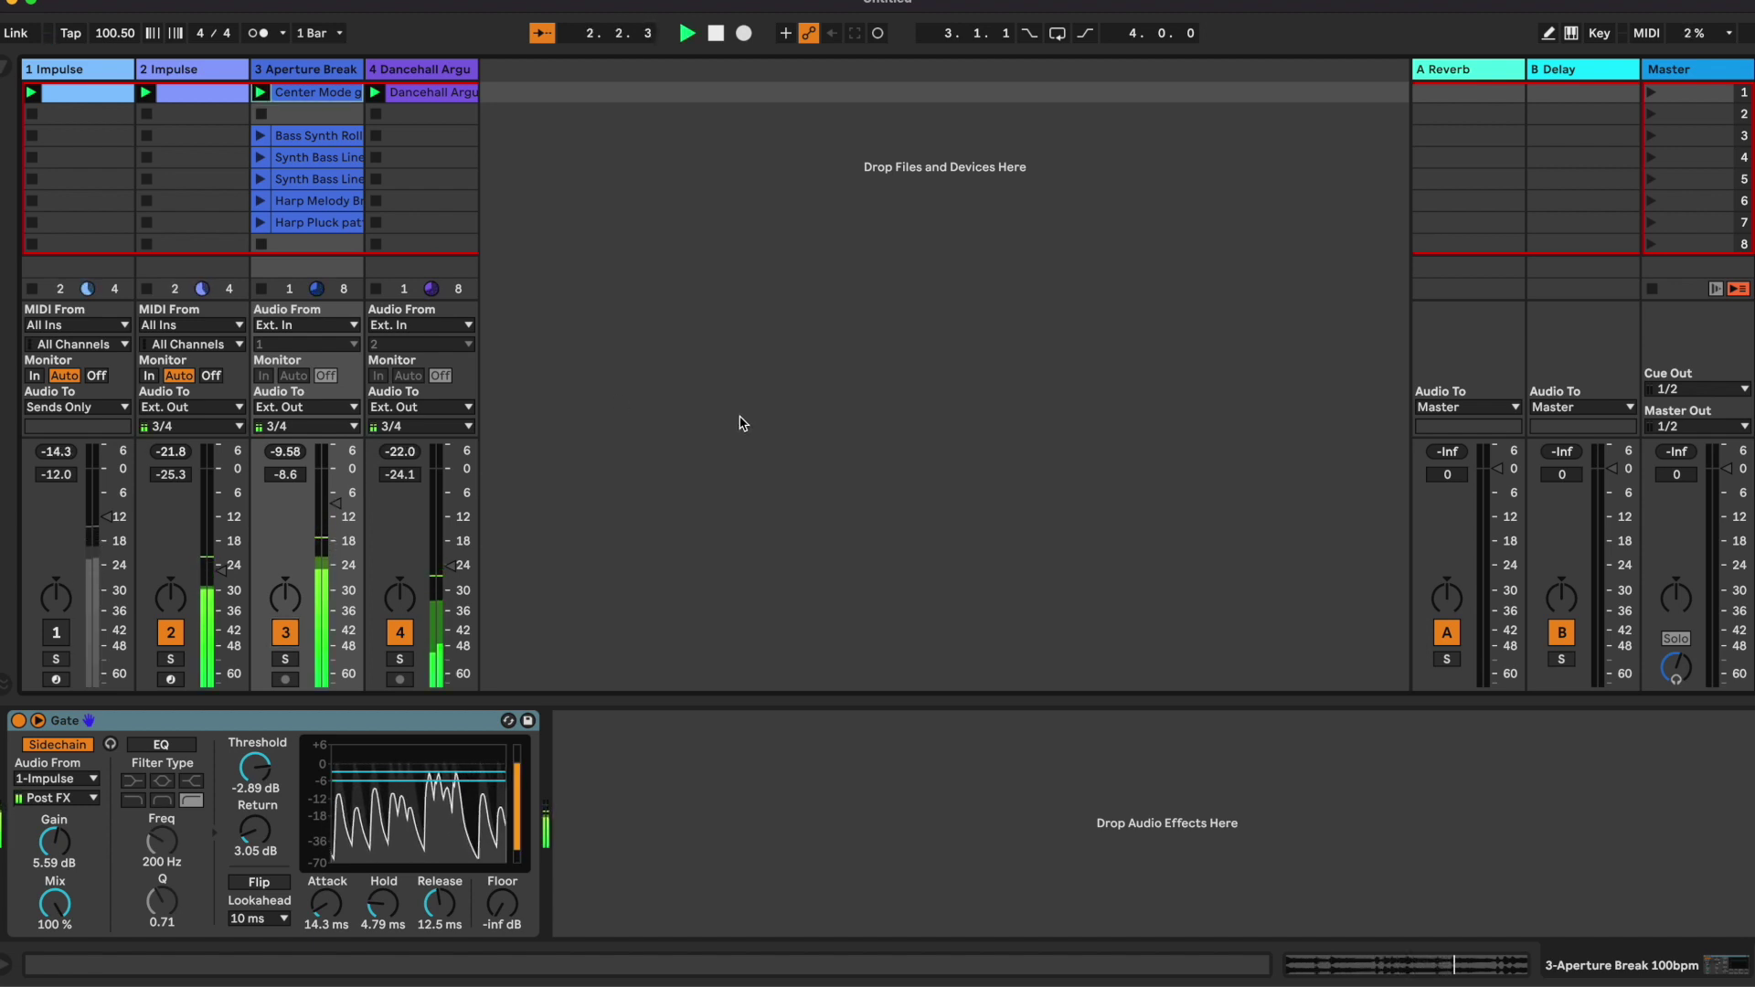
left_click(170, 633)
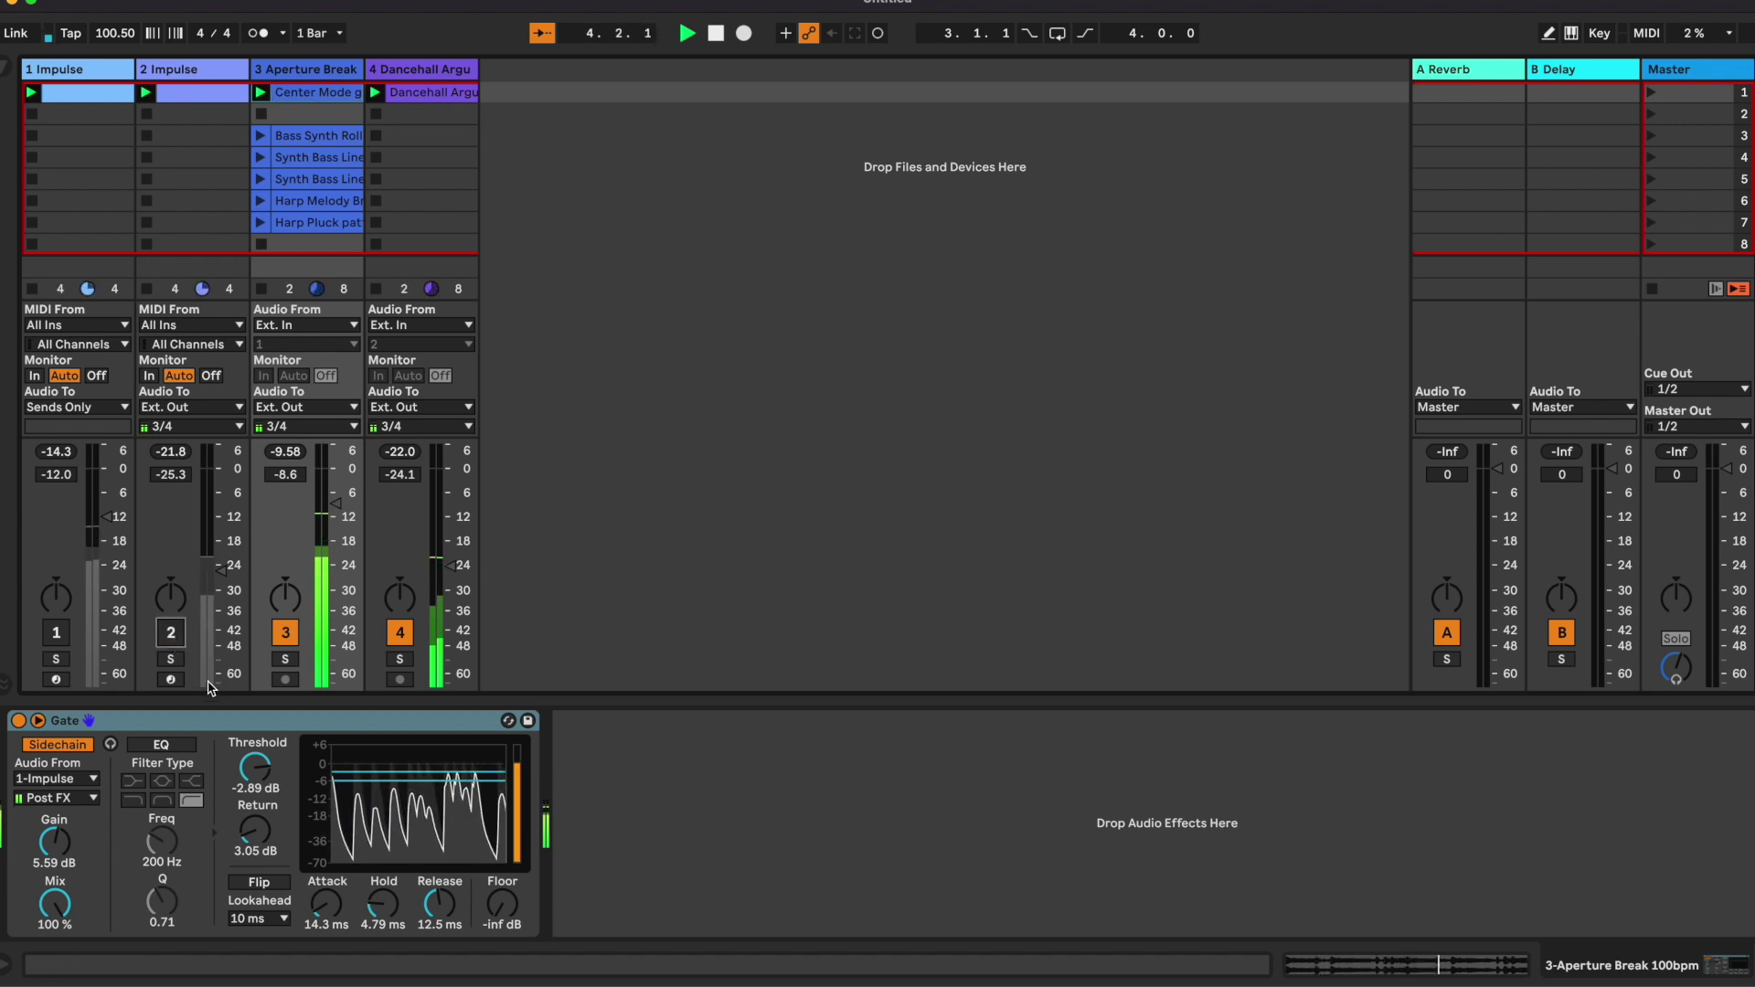
Raise the Dancehall Argus track's volume to -21.8 dB and compare the mix with 2 Impulse muted and unmuted, leaving it unmuted
left_click(170, 634)
left_click_drag(465, 609, 466, 598)
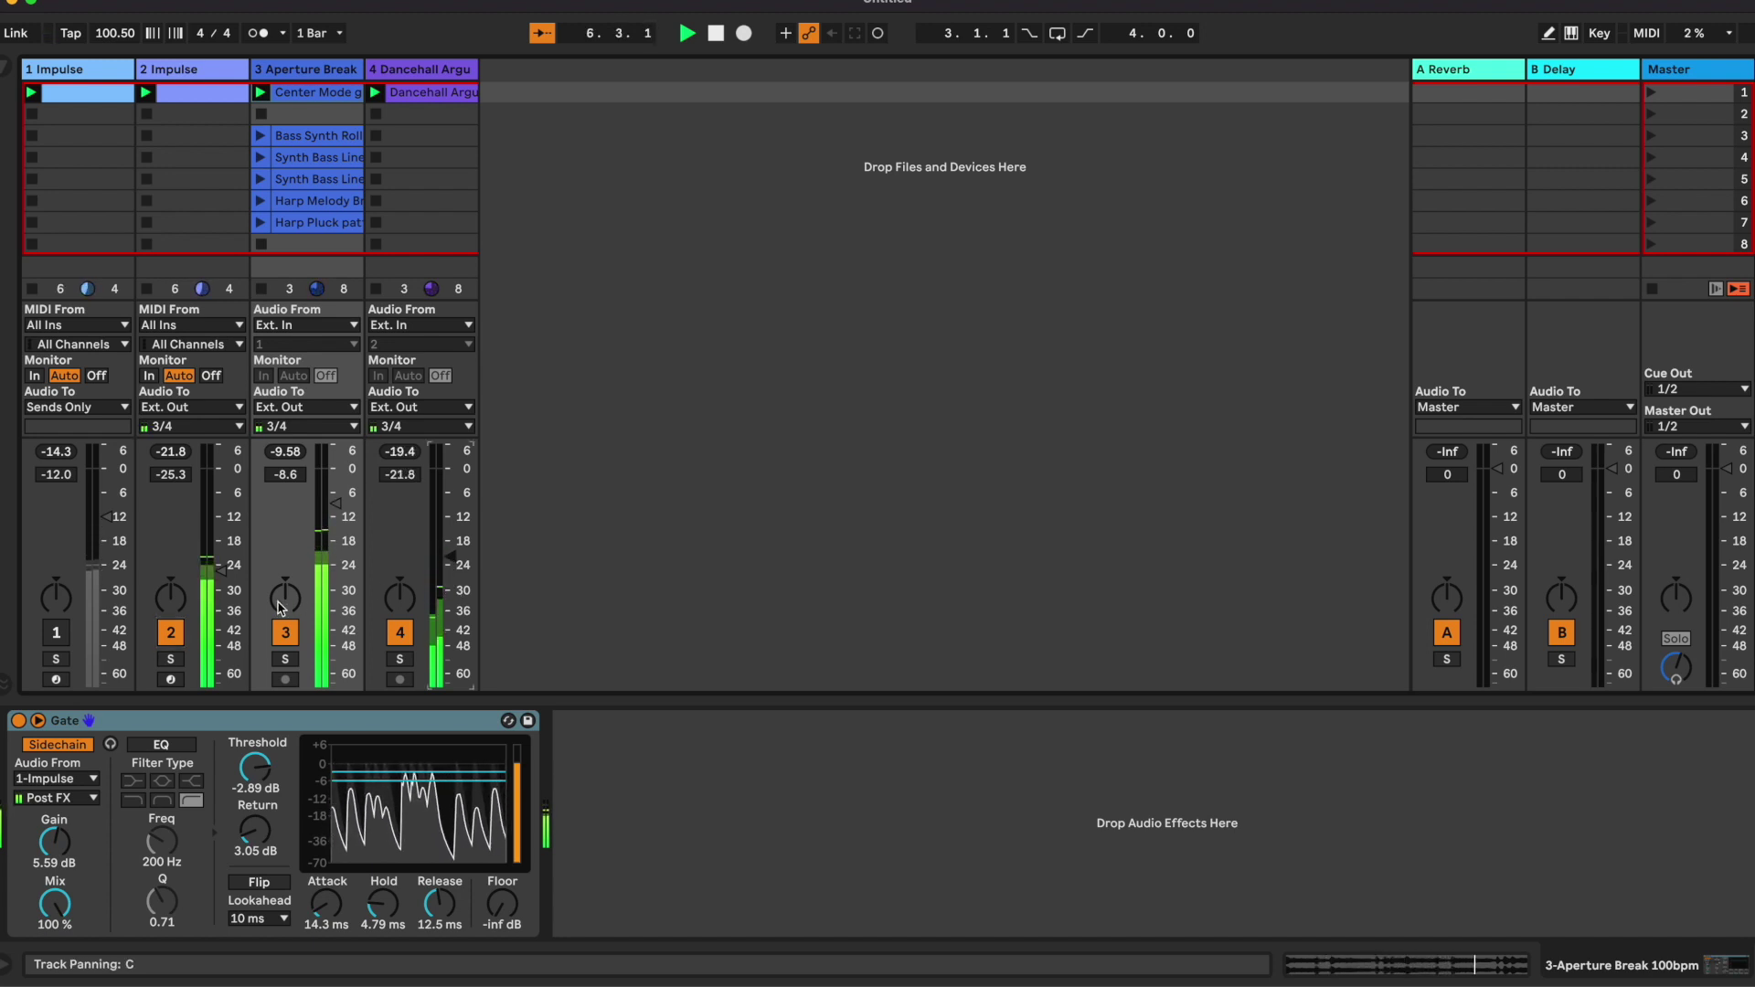
left_click(177, 646)
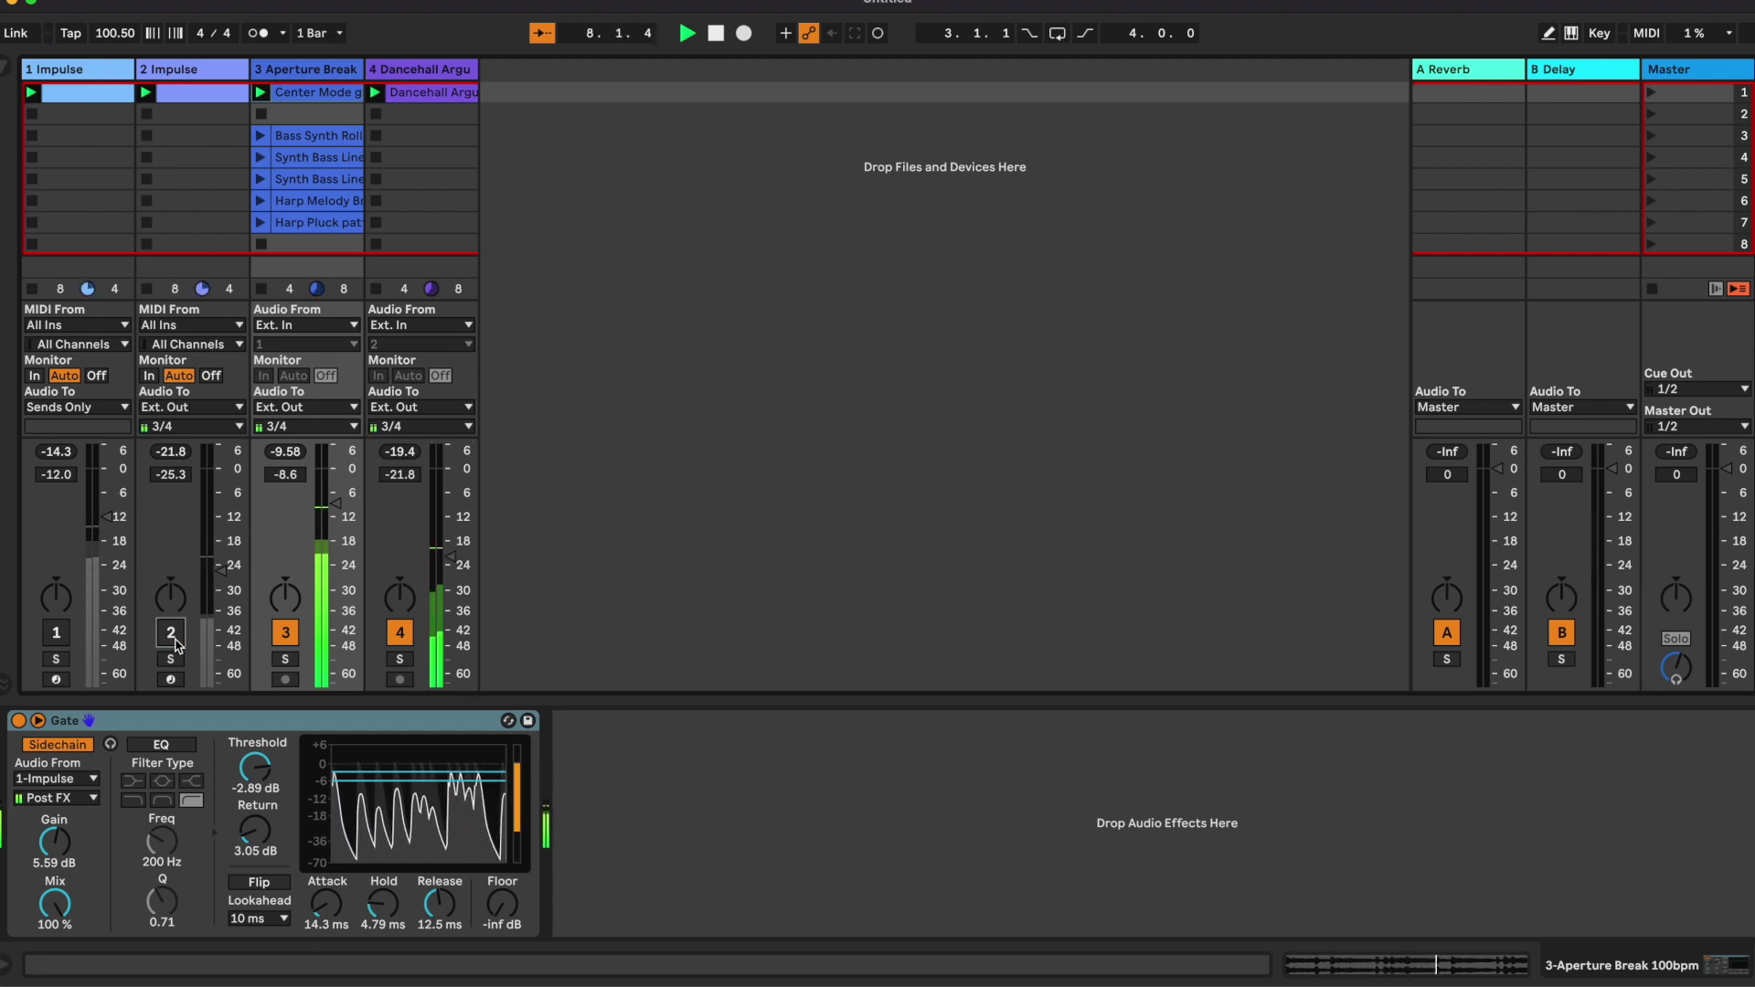
left_click(175, 642)
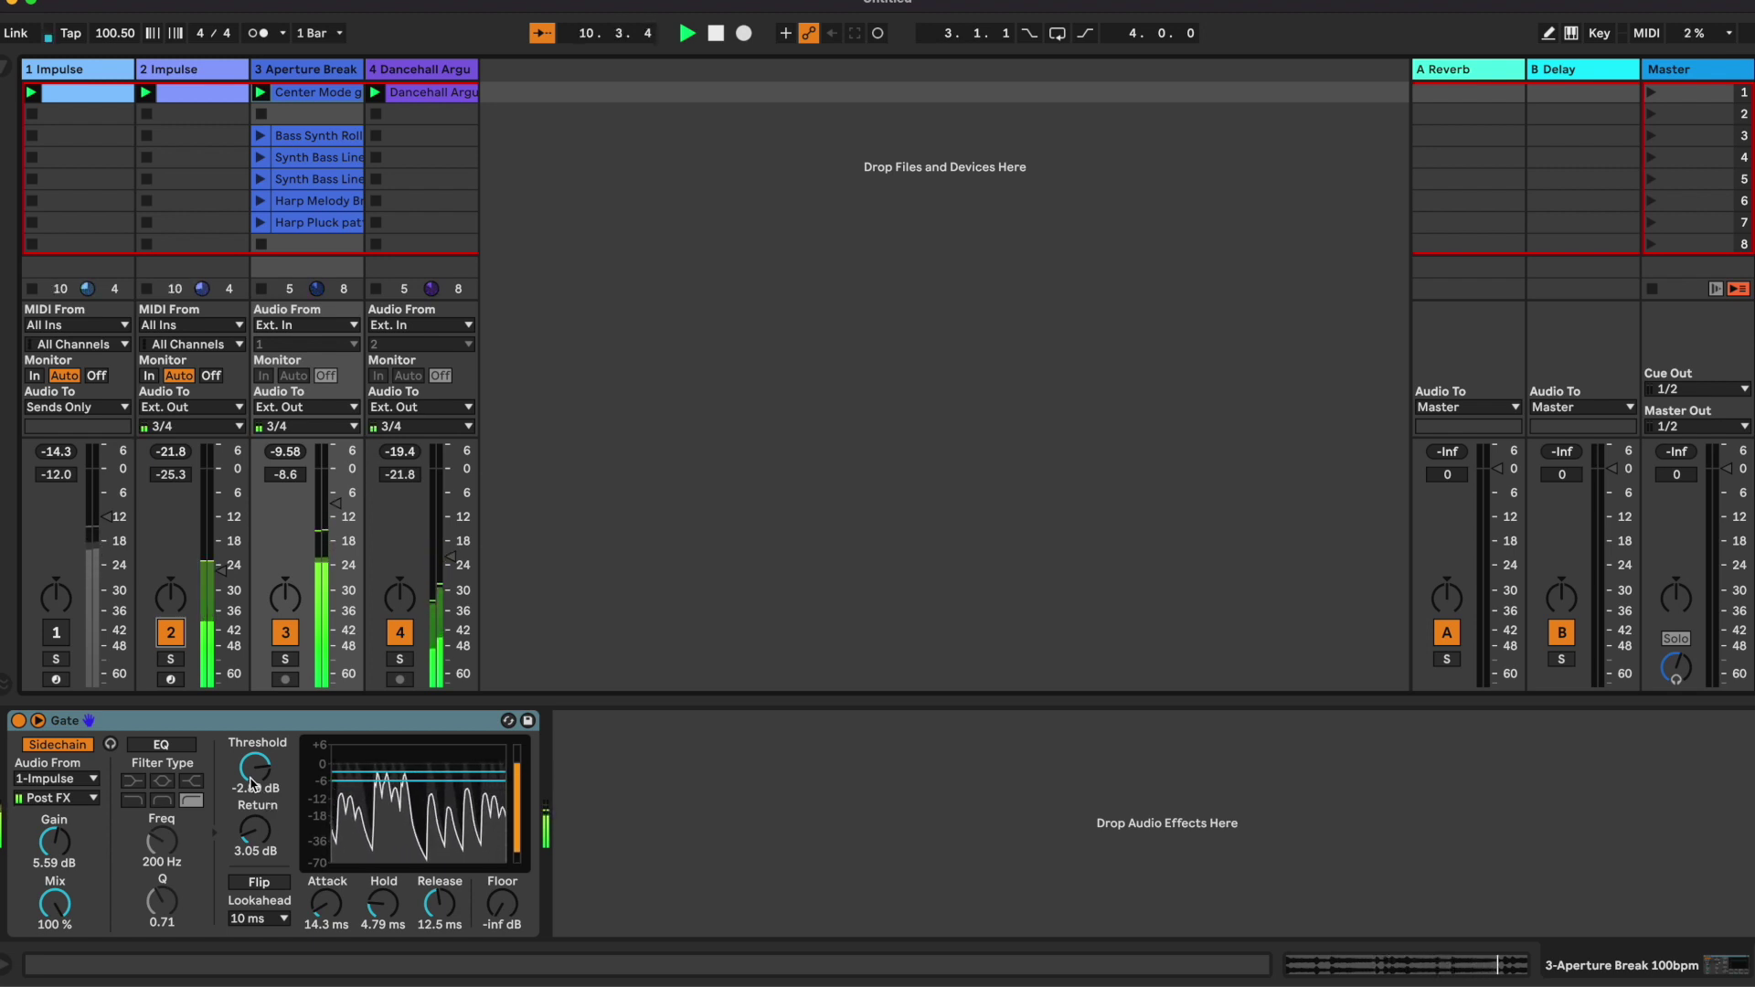
Try Gate thresholds between -11.8 dB and -0.03 dB during playback and set the threshold to -0.98 dB
left_click_drag(252, 785, 252, 808)
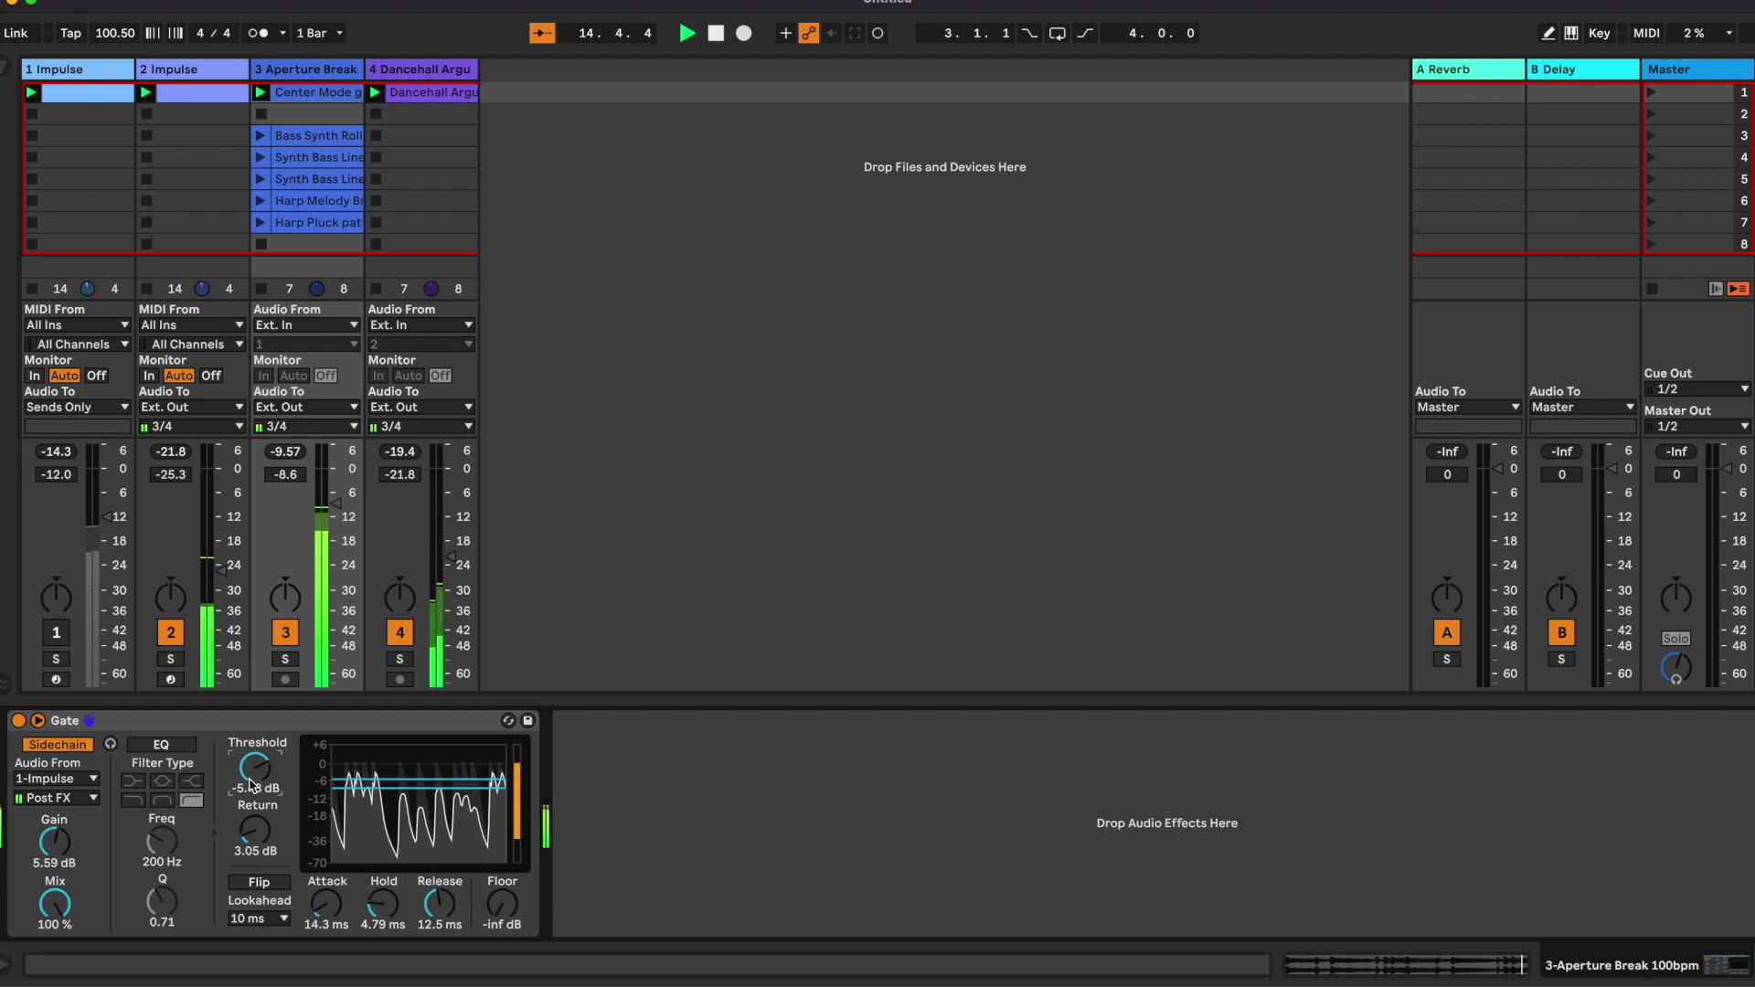
scroll(251, 785, "down", 2)
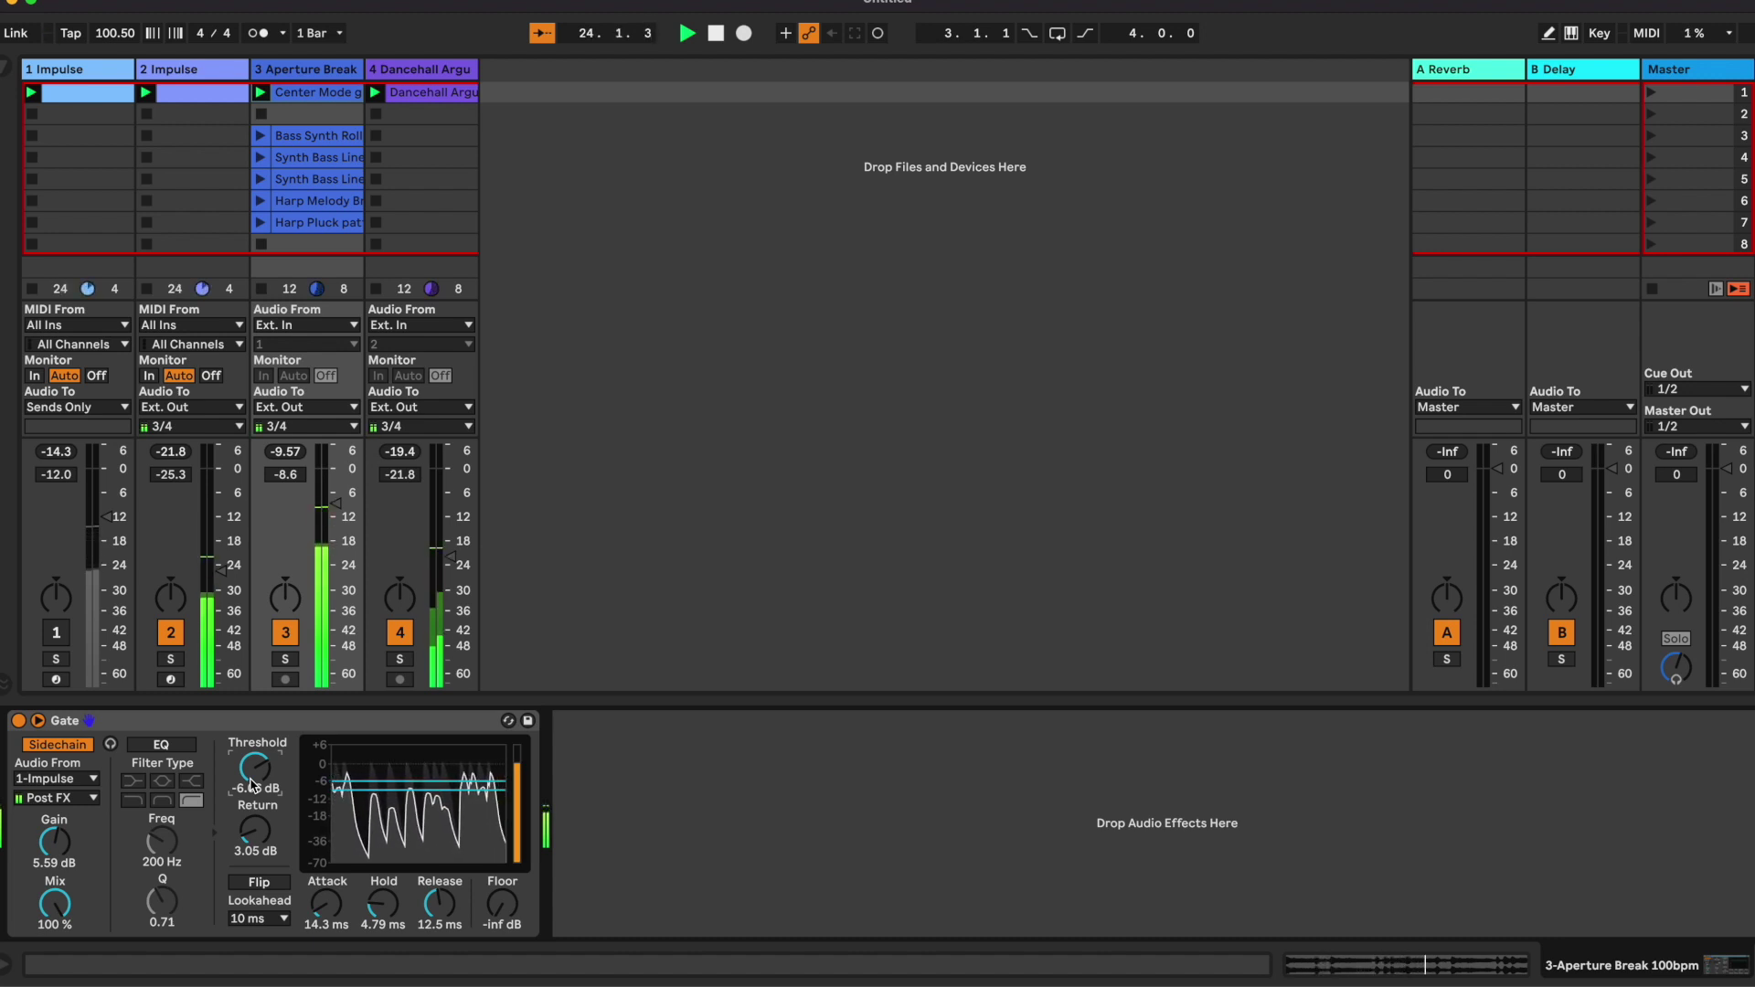
left_click_drag(252, 784, 252, 800)
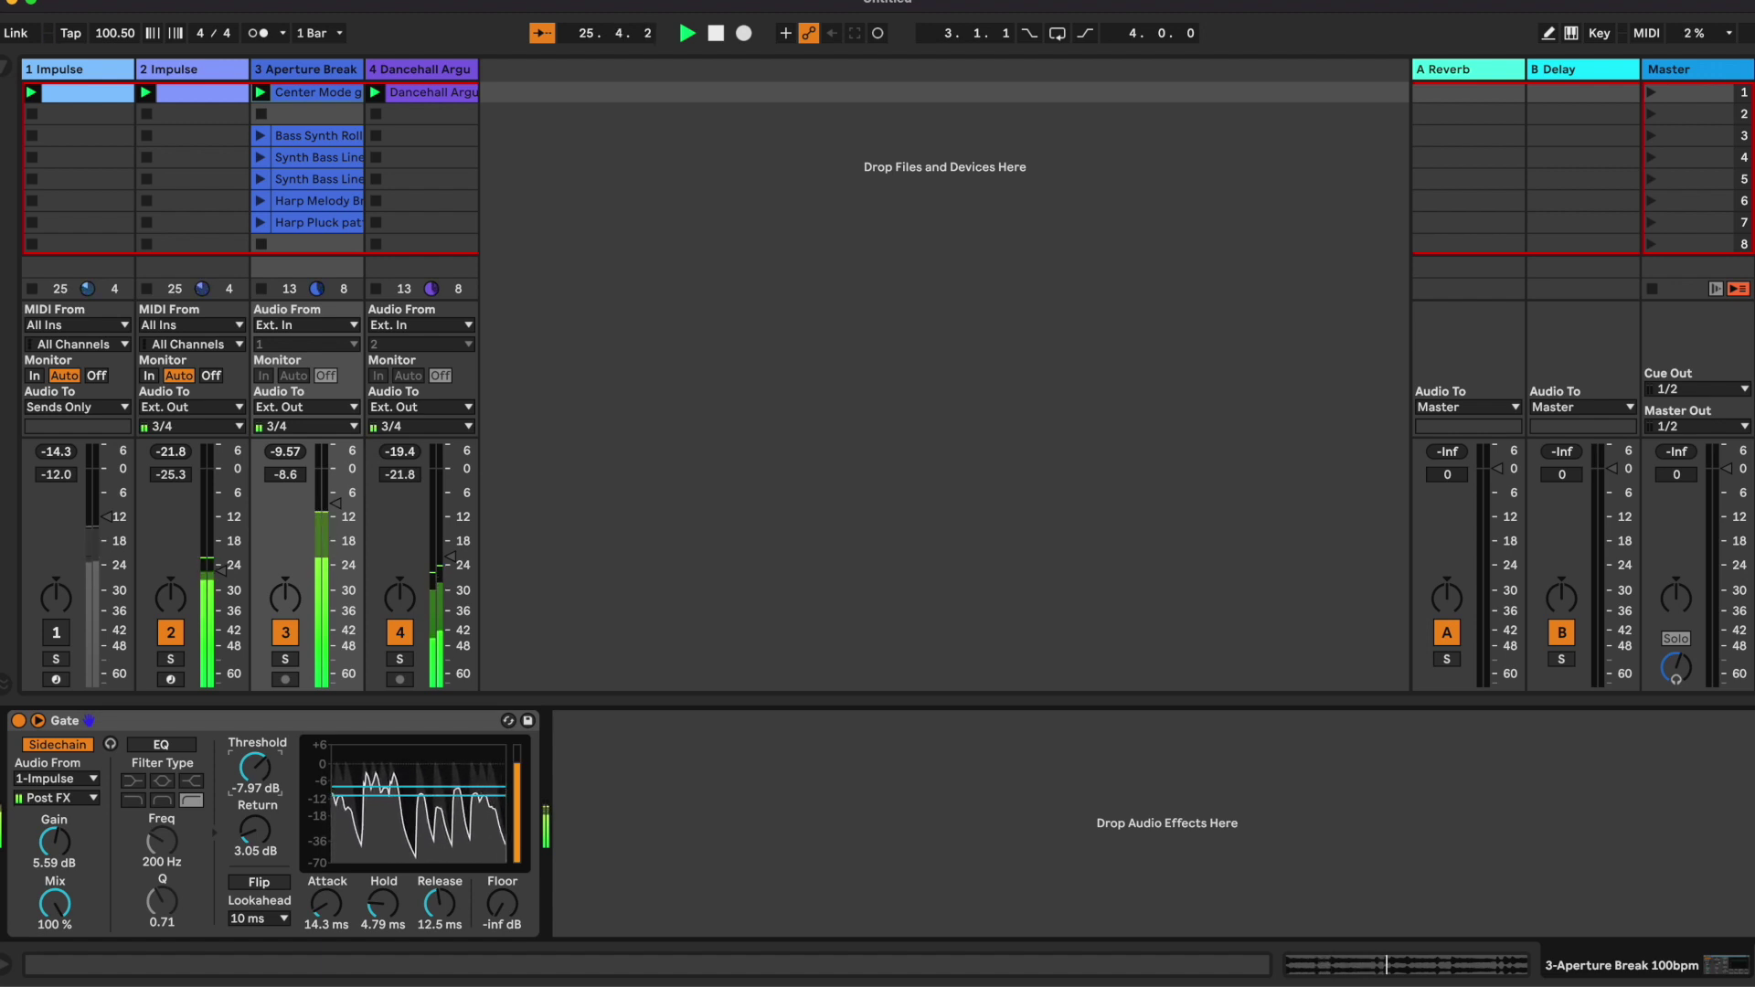
left_click_drag(255, 773, 255, 739)
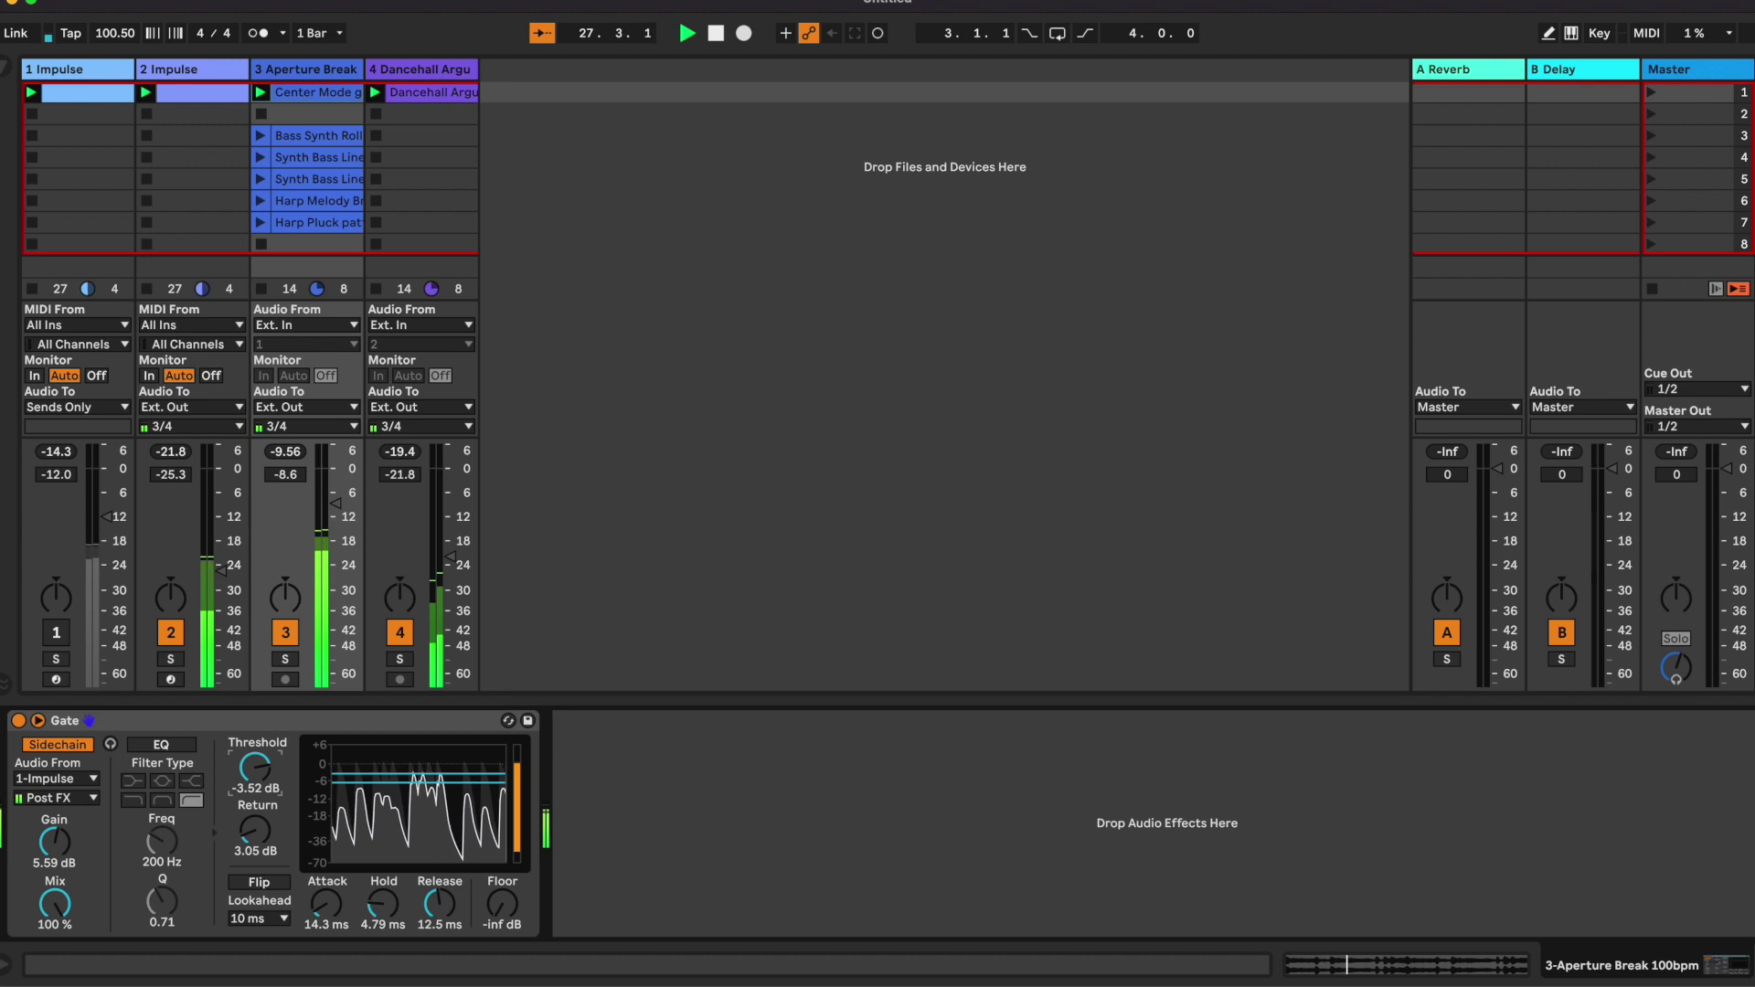
left_click_drag(255, 738, 255, 809)
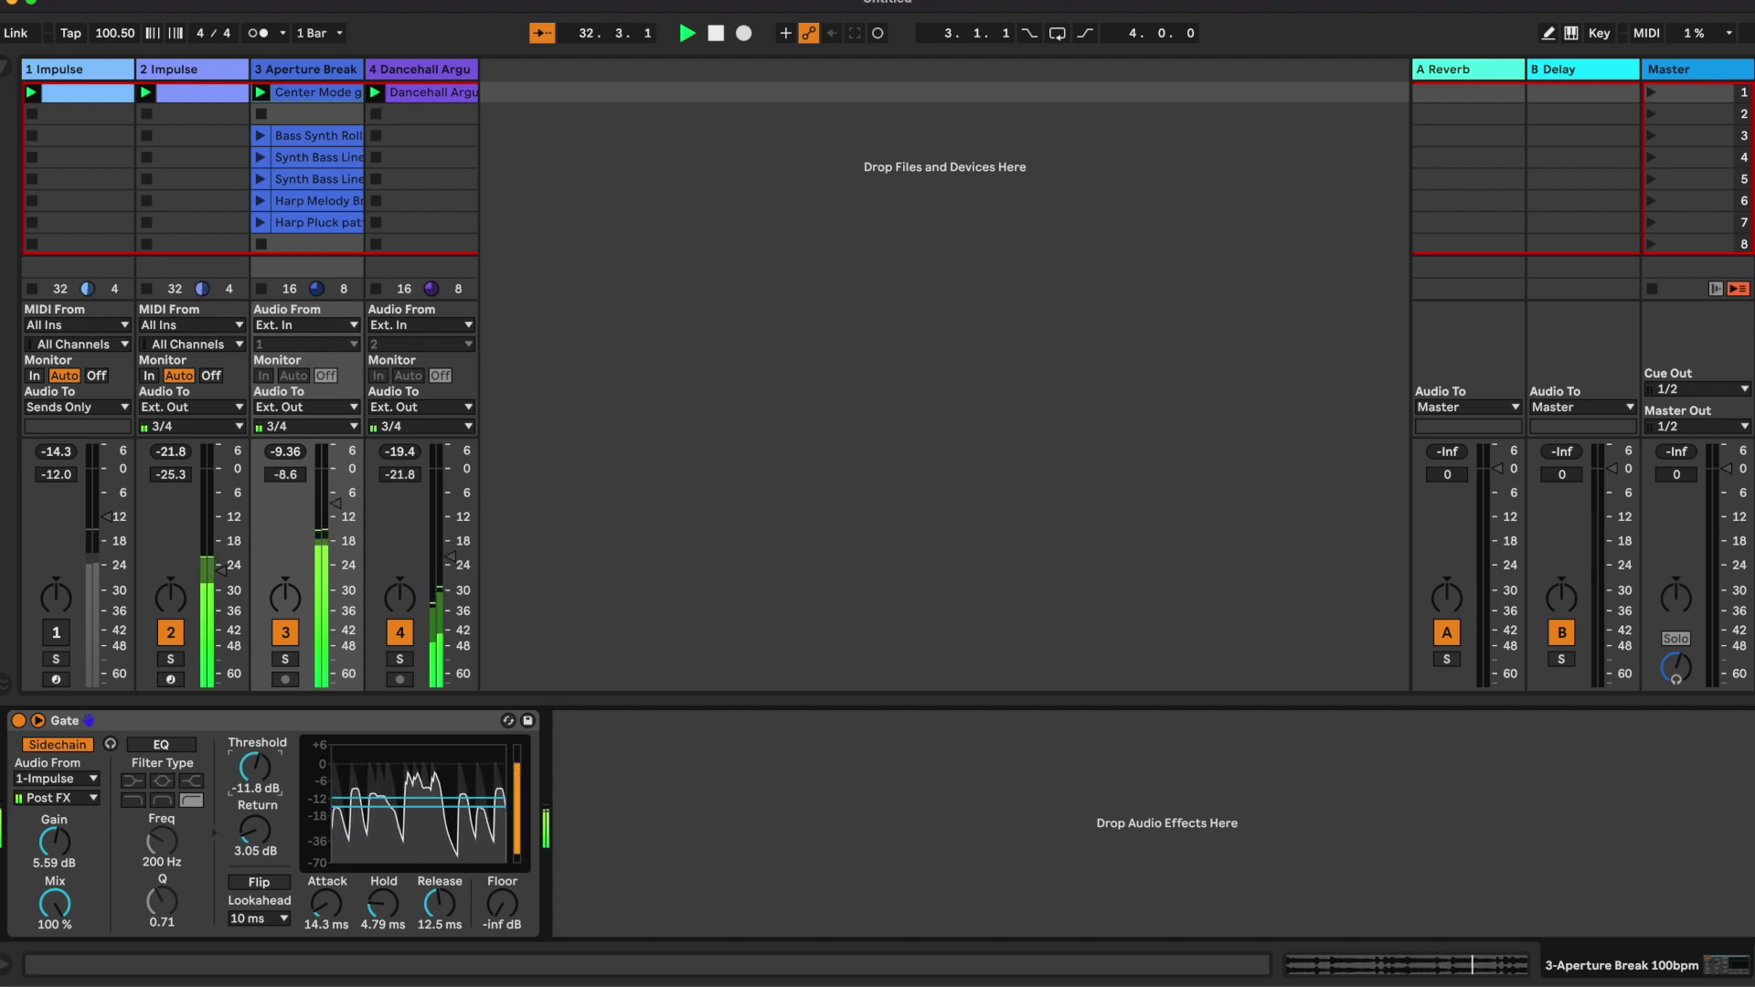
left_click_drag(256, 766, 255, 730)
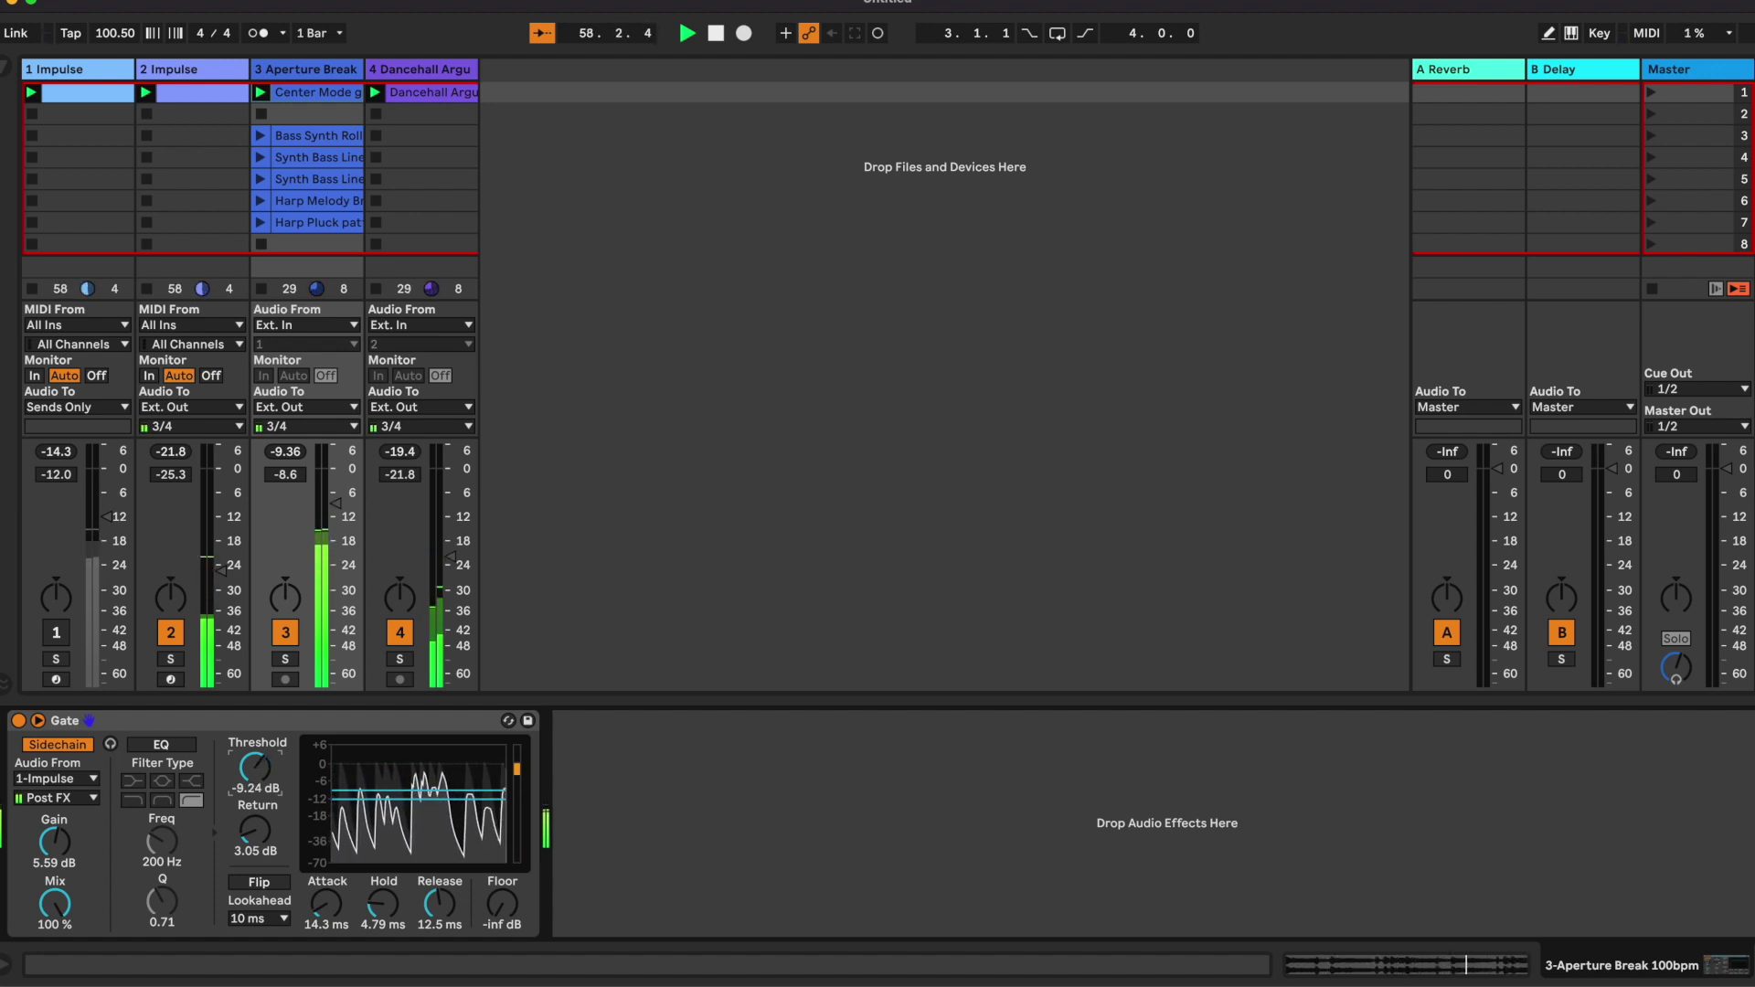
left_click_drag(255, 767, 256, 715)
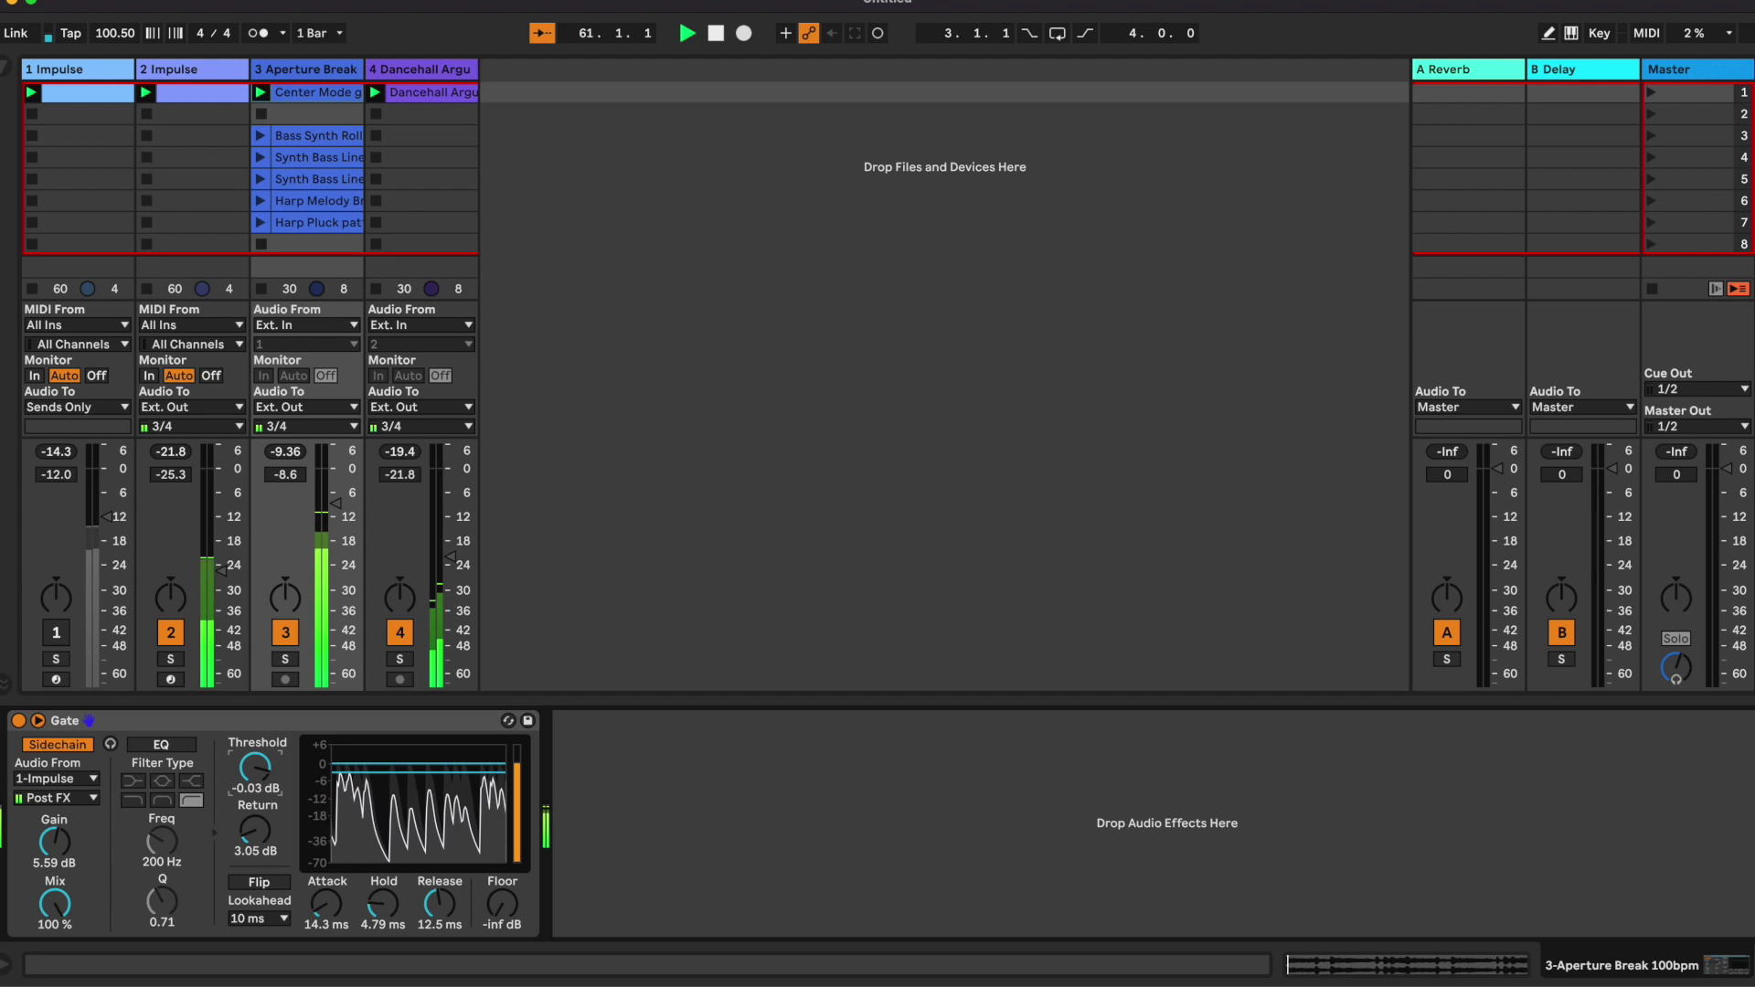
left_click_drag(255, 767, 255, 771)
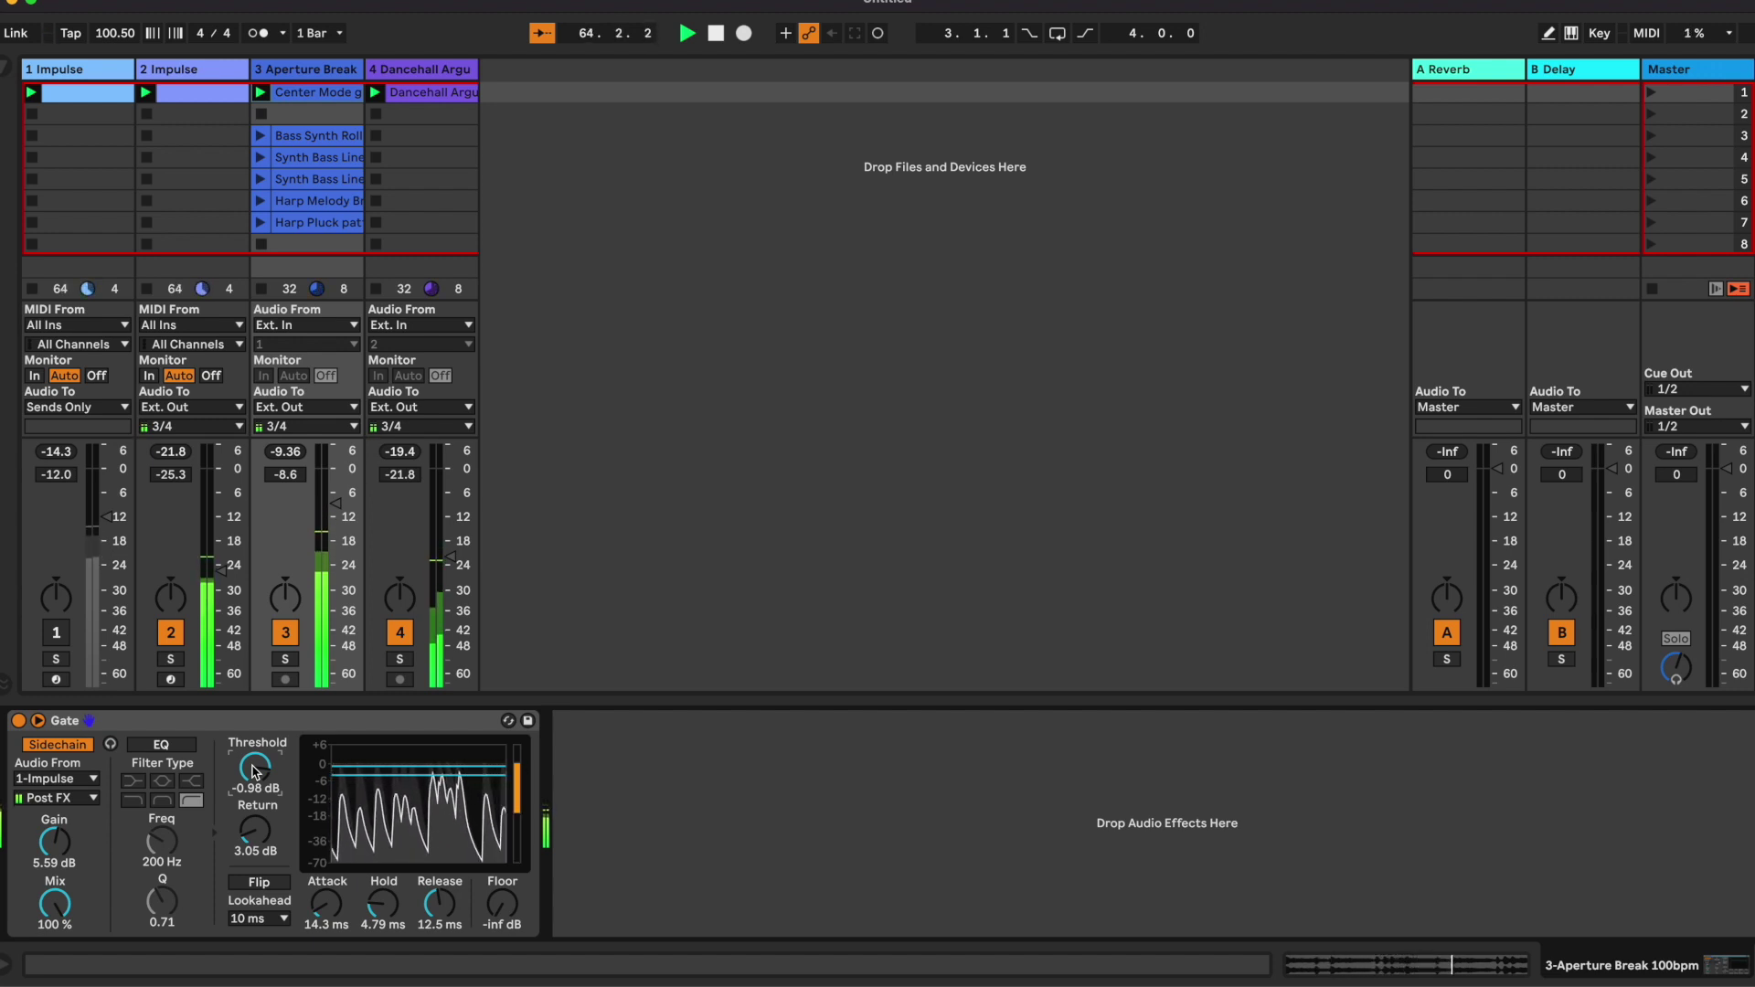
Enable Flip on the Gate and set its threshold to -19.3 dB, return to 6.67 dB and release to 2.43 ms
left_click(260, 883)
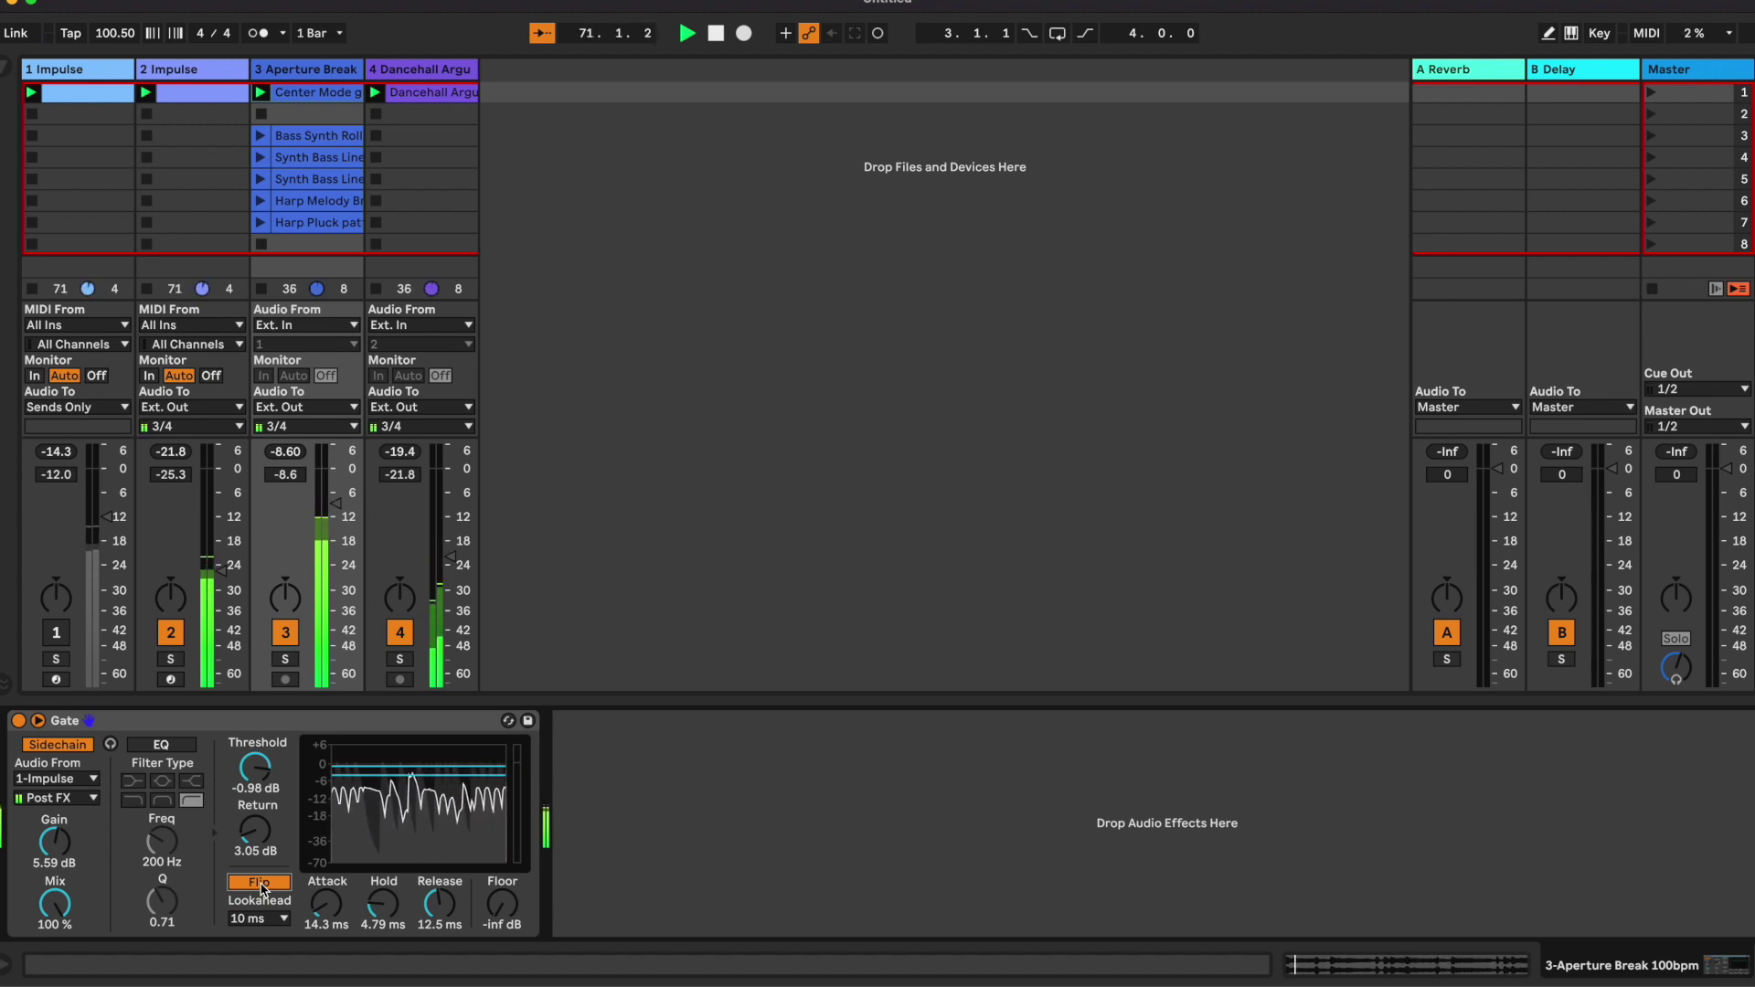
left_click_drag(256, 768, 255, 814)
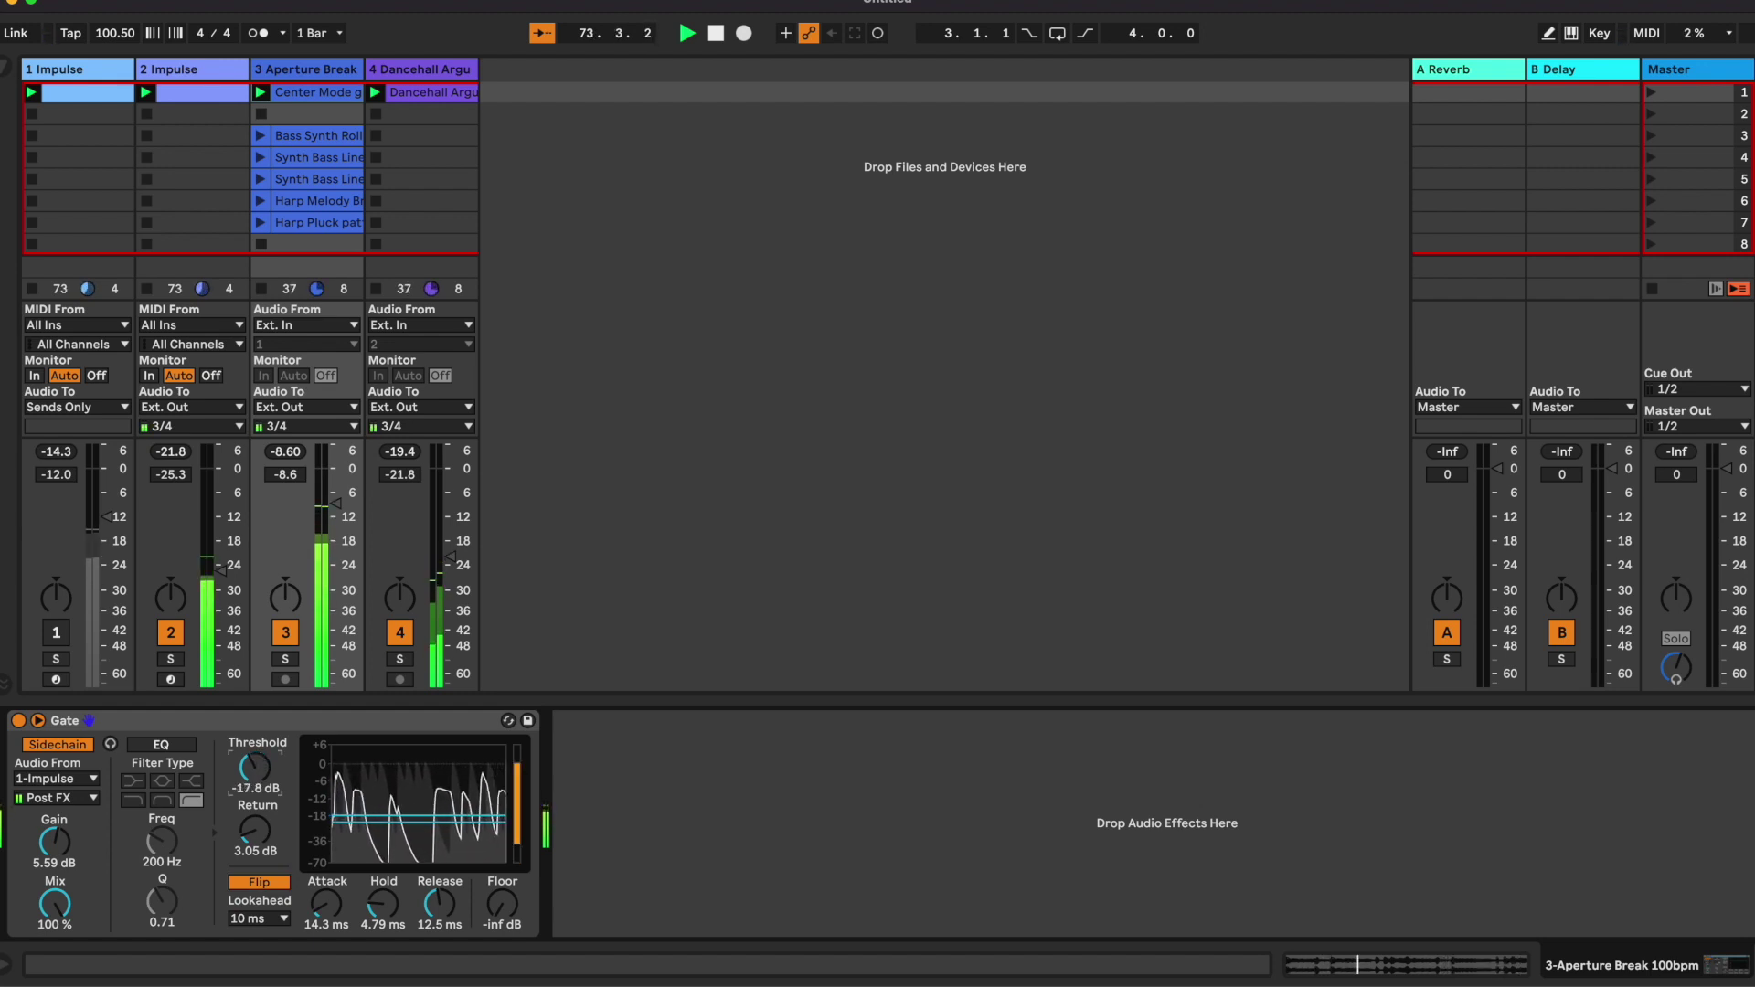
left_click_drag(255, 814, 255, 816)
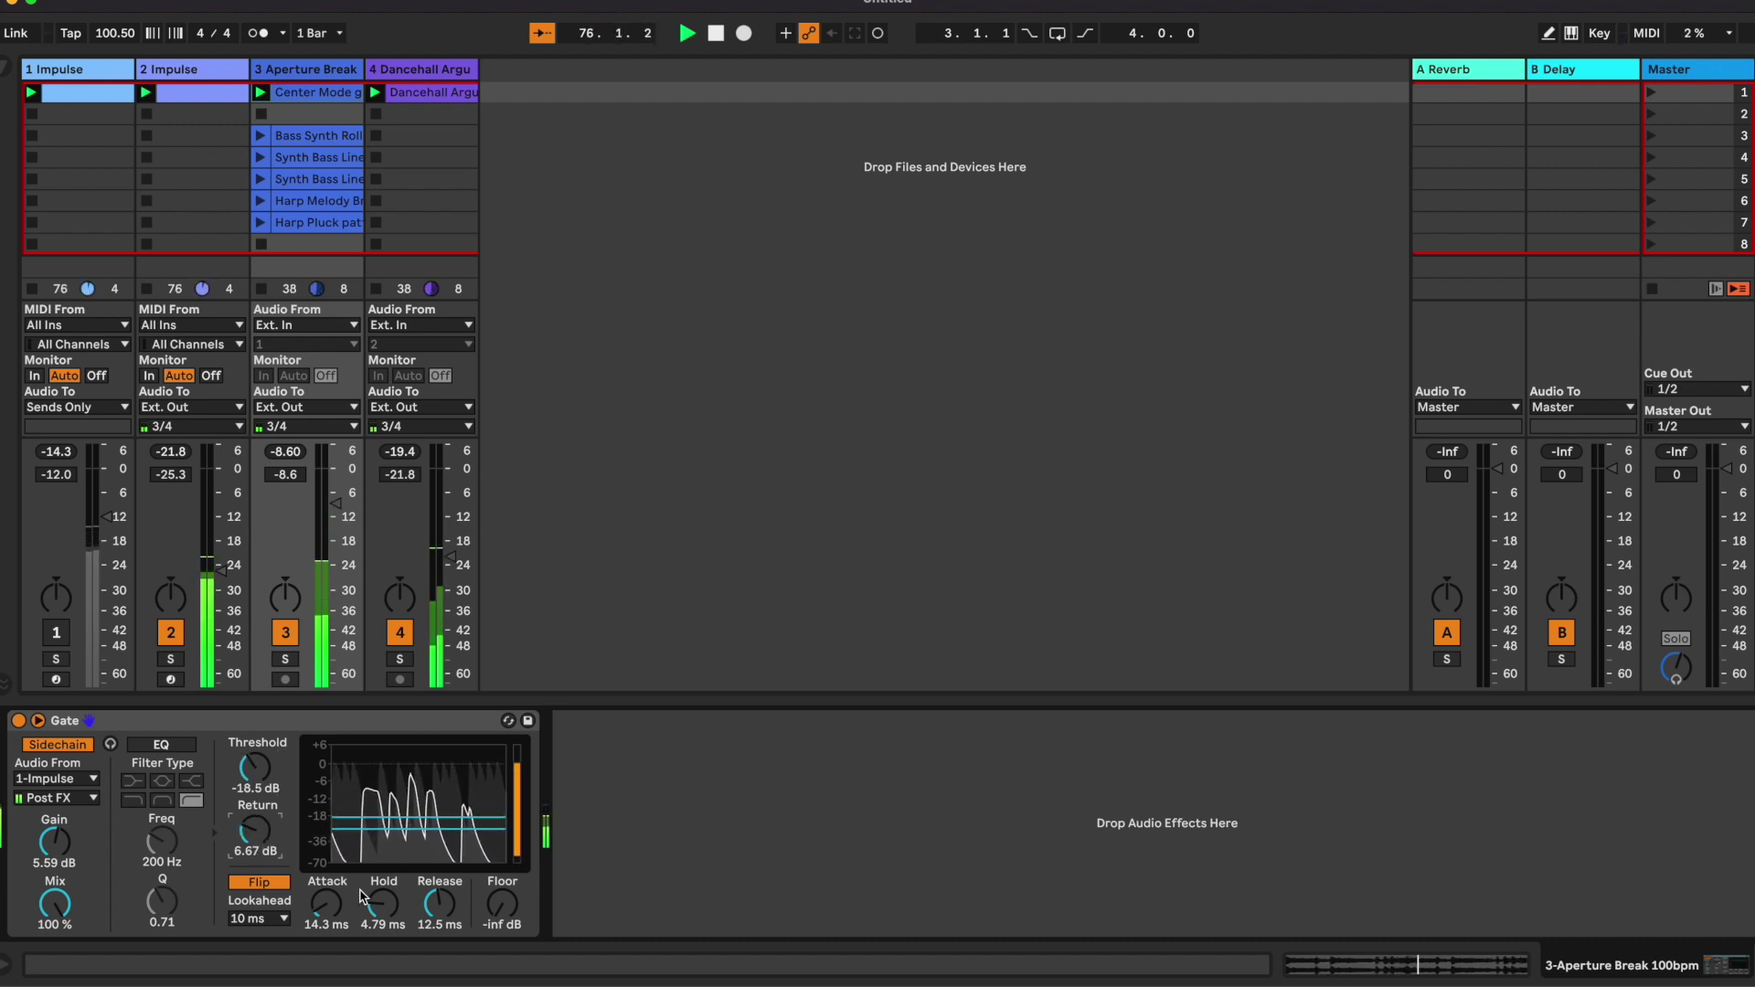
mouse_move(440, 904)
left_mouse_down()
mouse_move(439, 878)
mouse_move(439, 910)
left_mouse_up()
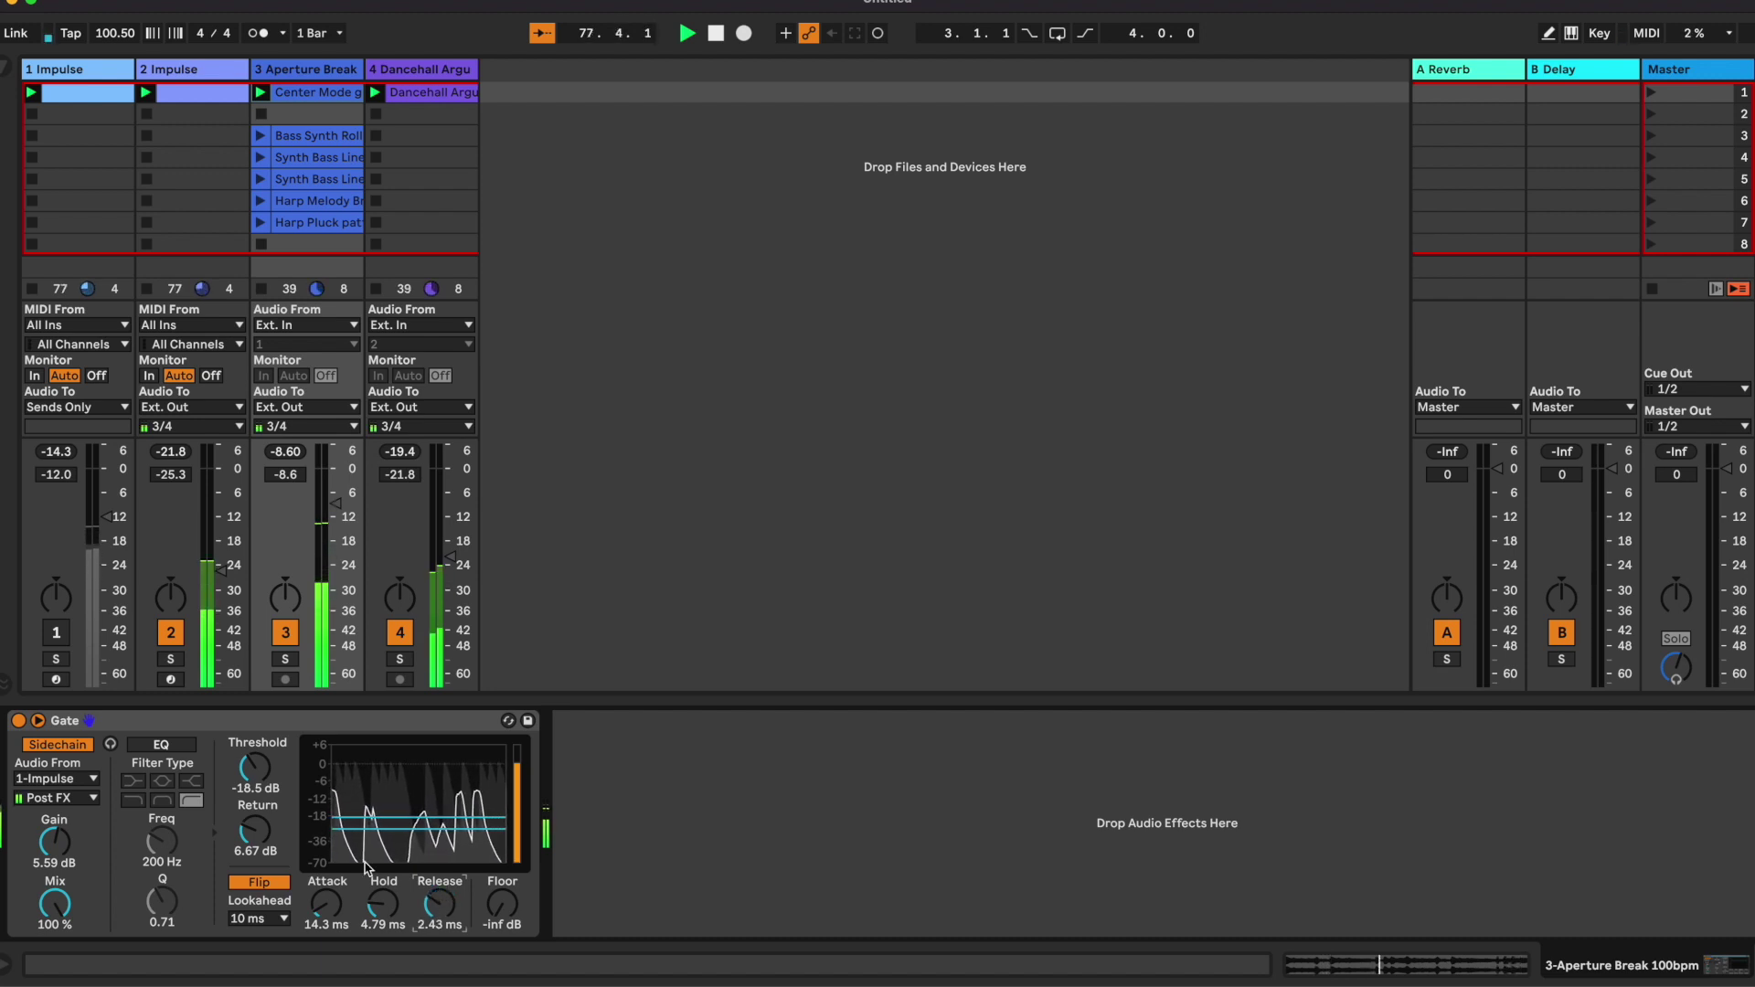
left_click_drag(249, 769, 249, 777)
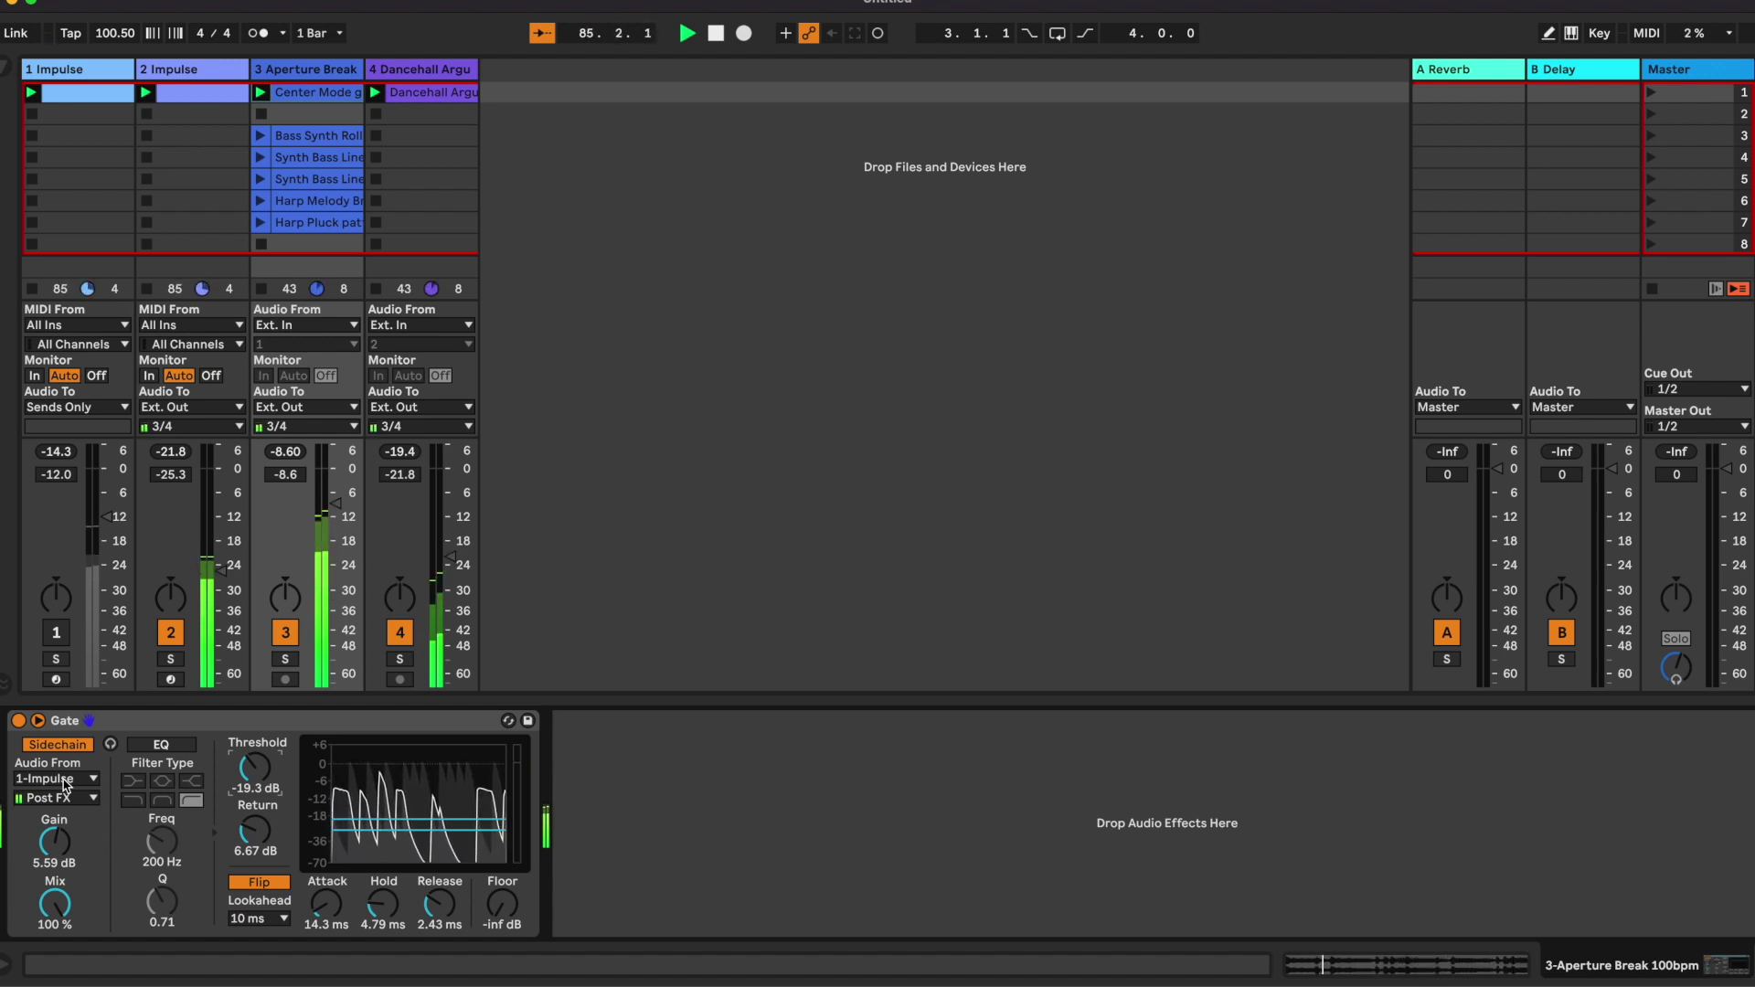
Disable Flip on the Gate and set its threshold to -1.30 dB and return to 6.86 dB
left_click(259, 882)
left_click_drag(255, 768, 255, 722)
left_click(255, 830)
left_click_drag(255, 830, 255, 829)
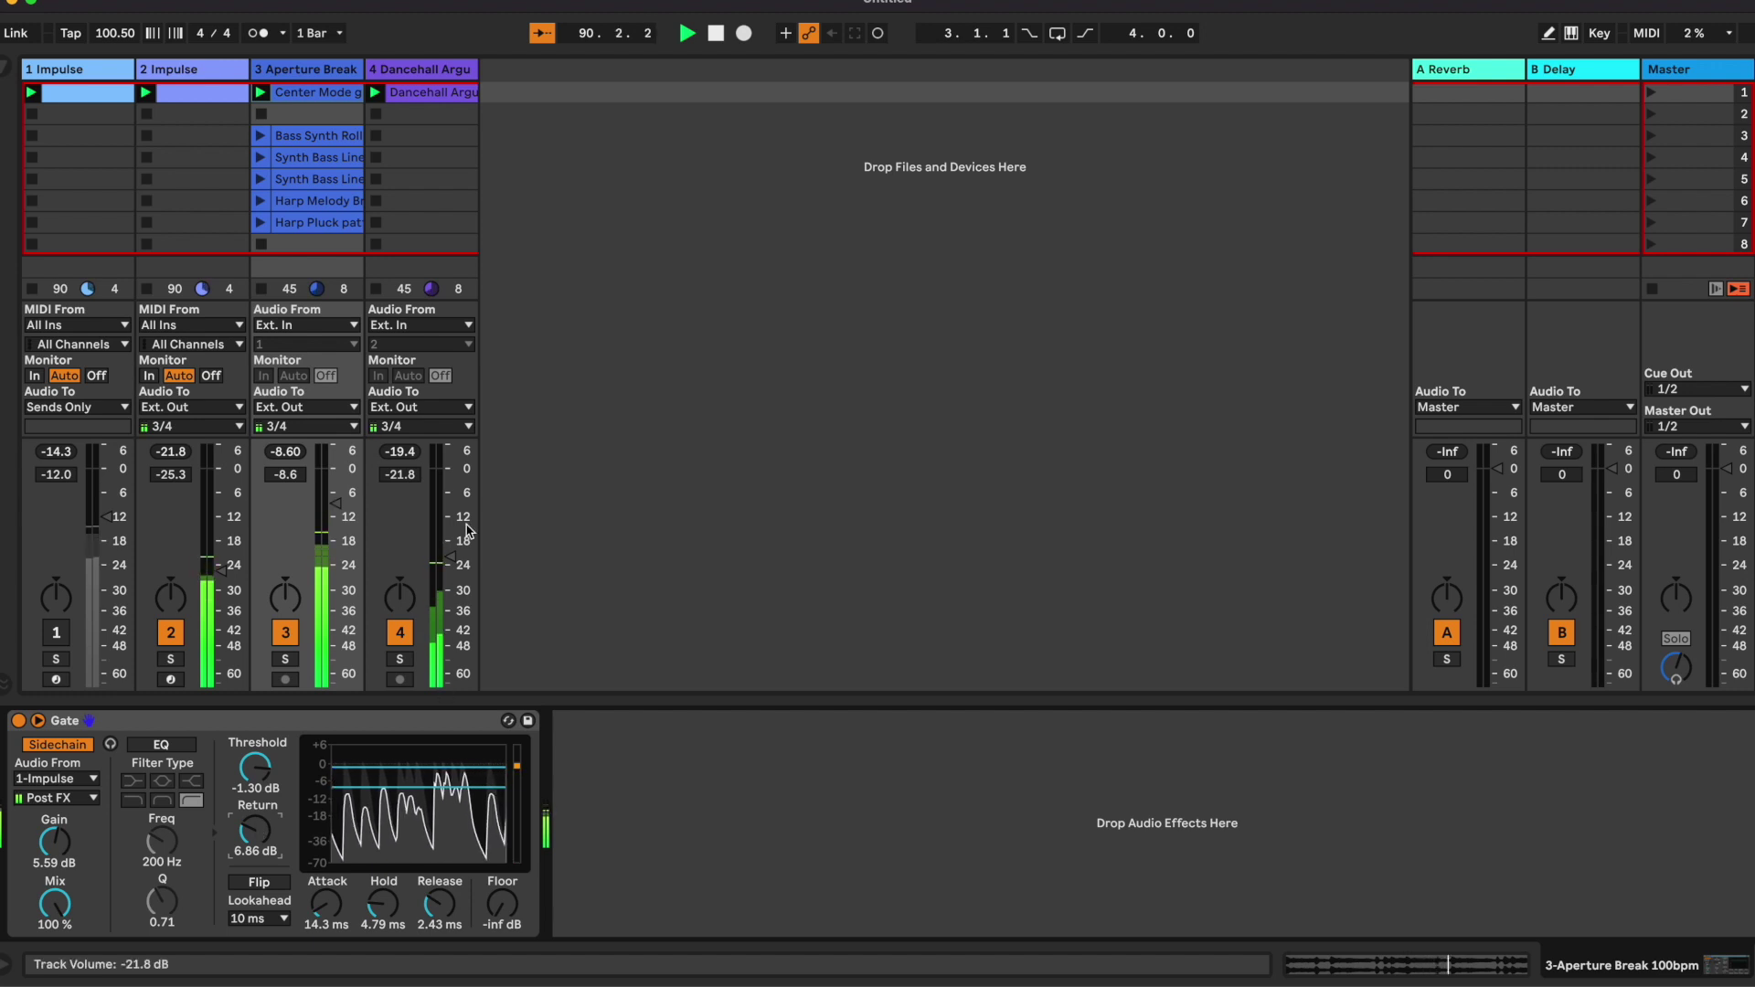
Raise the Dancehall Argus track's volume to -18.8 dB
left_click_drag(449, 555, 449, 543)
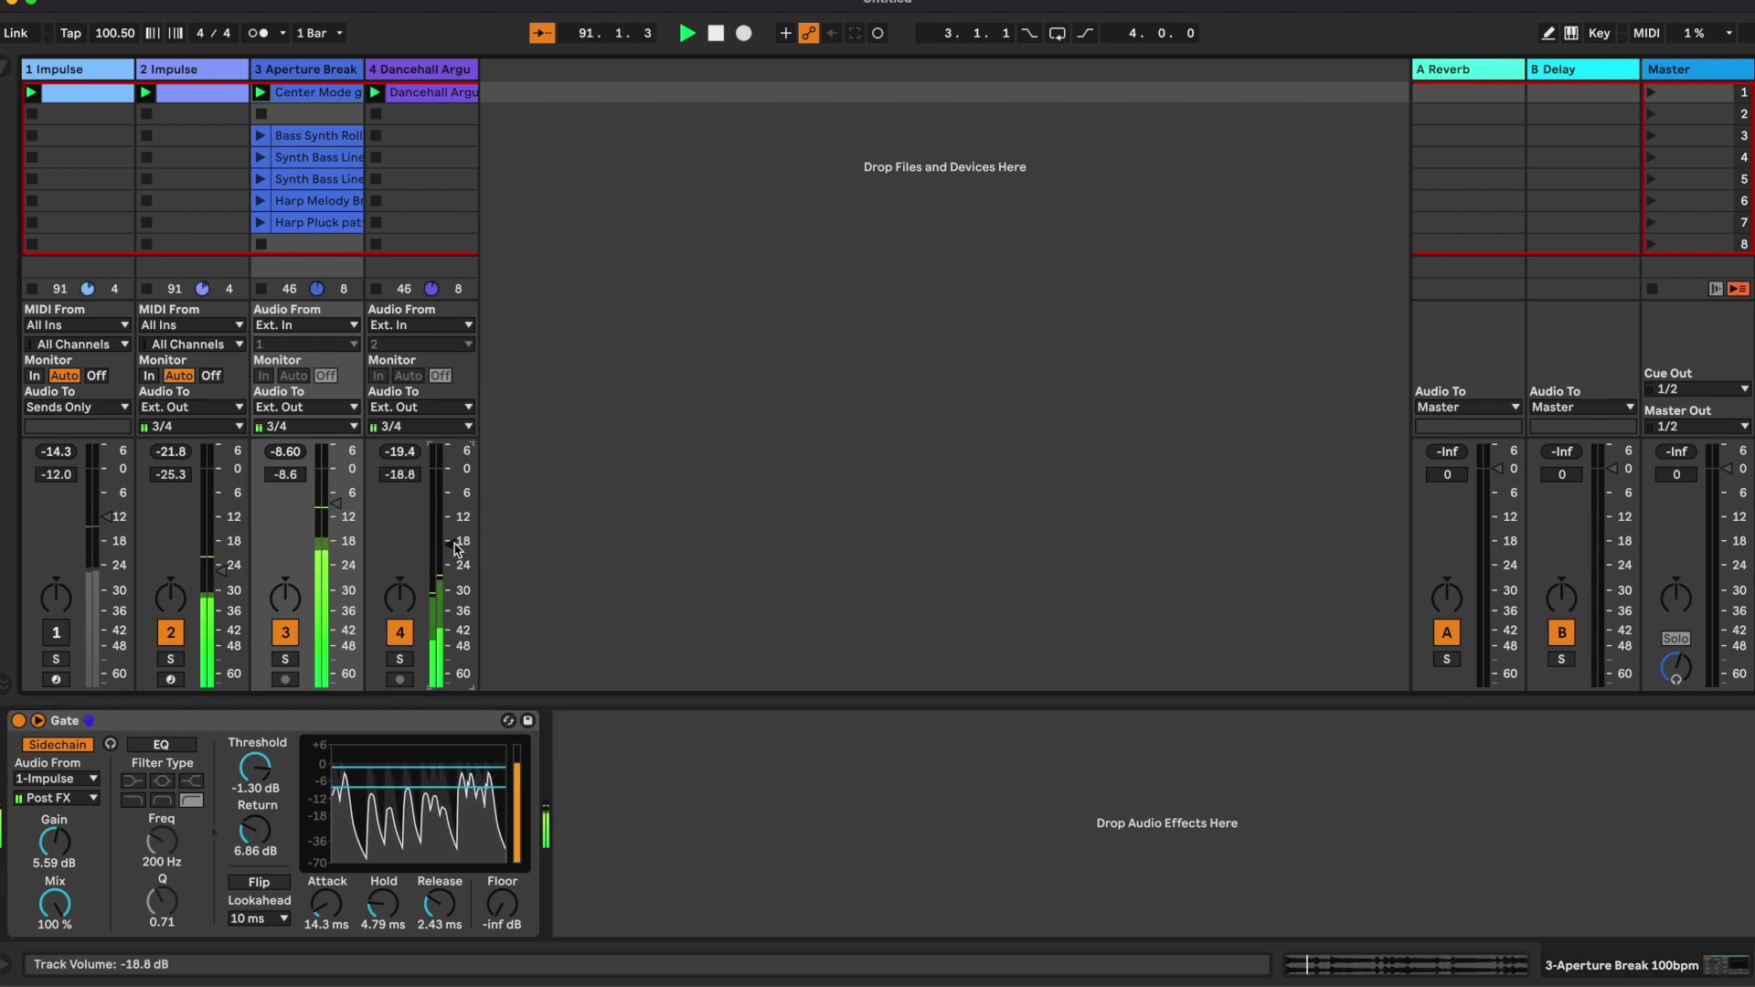